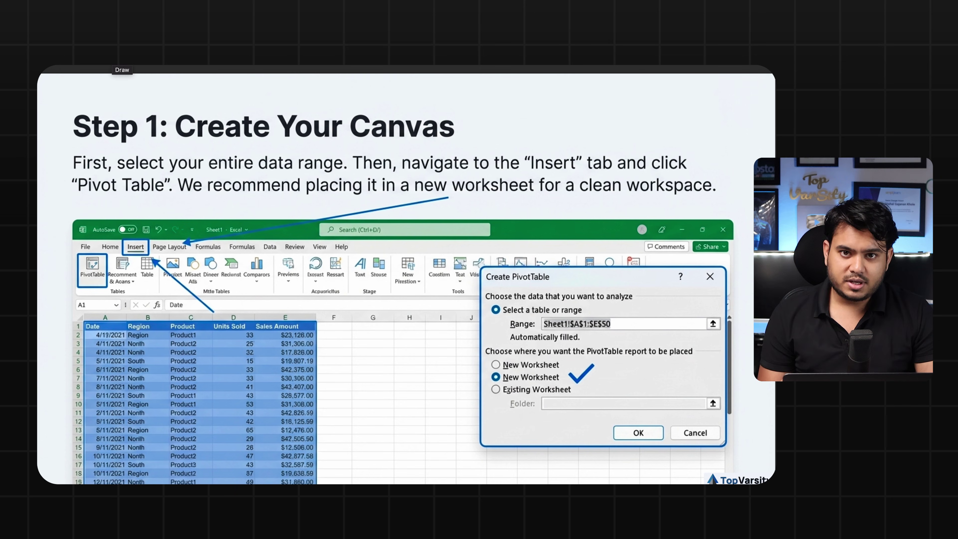
# Step: In red, underline the slide title, then mark the pictured data range and the pivot insertion step
pyautogui.moveTo(69, 142); pyautogui.dragTo(469, 132)
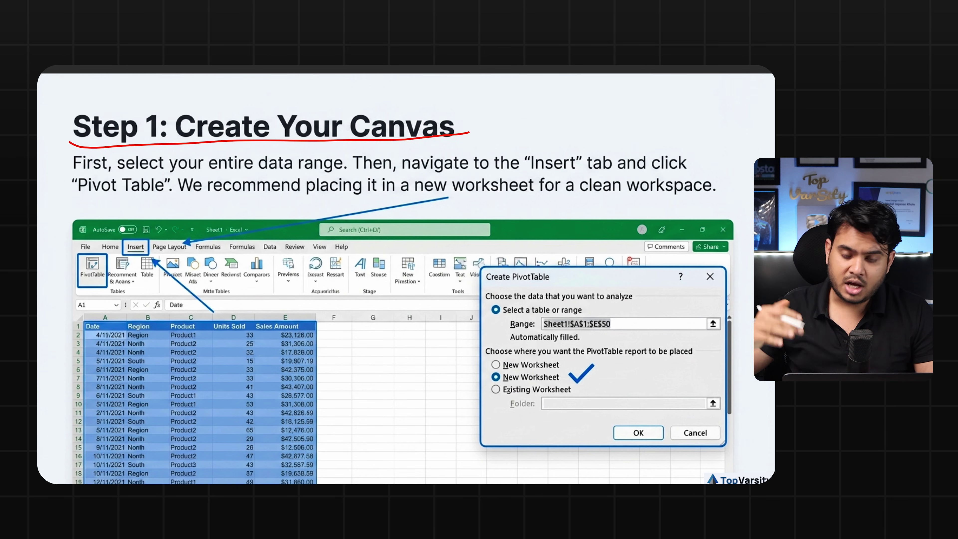
pyautogui.moveTo(62, 333)
pyautogui.mouseDown()
pyautogui.moveTo(215, 296)
pyautogui.moveTo(344, 384)
pyautogui.mouseUp()
pyautogui.moveTo(54, 287); pyautogui.dragTo(135, 270)
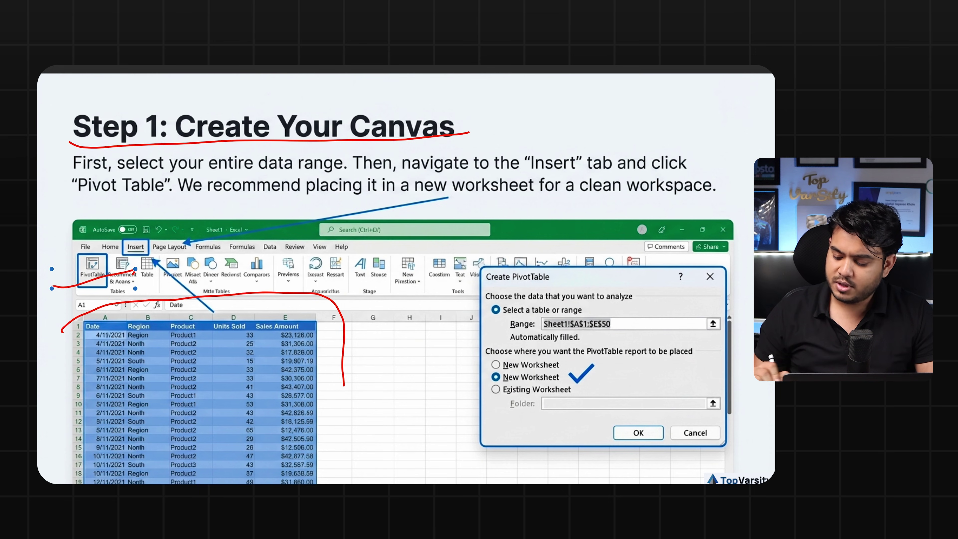
# Step: Outline the pictured Create PivotTable dialog and underline its range option, range value and New Worksheet
pyautogui.moveTo(490, 276)
pyautogui.mouseDown()
pyautogui.moveTo(621, 271)
pyautogui.moveTo(728, 286)
pyautogui.moveTo(728, 435)
pyautogui.mouseUp()
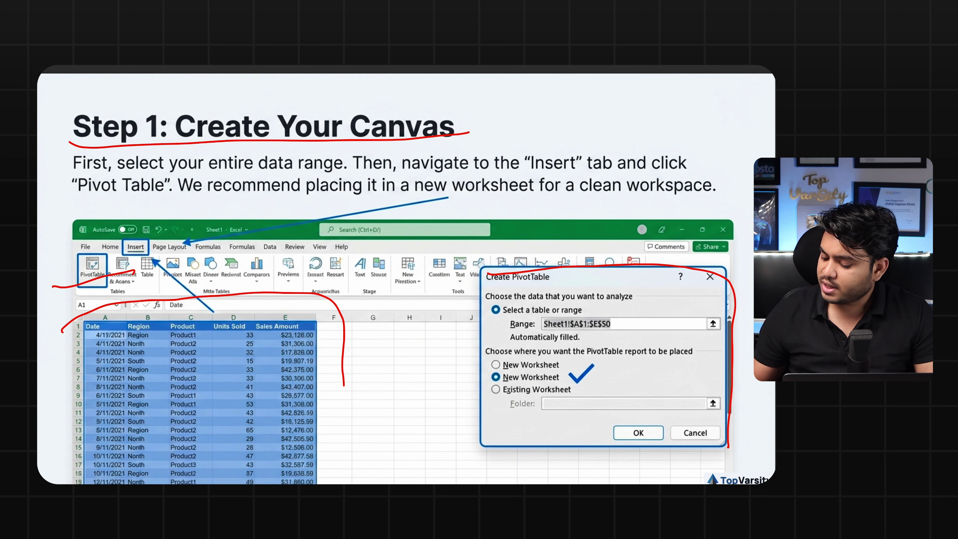
pyautogui.moveTo(479, 347)
pyautogui.mouseDown()
pyautogui.moveTo(573, 444)
pyautogui.moveTo(715, 445)
pyautogui.mouseUp()
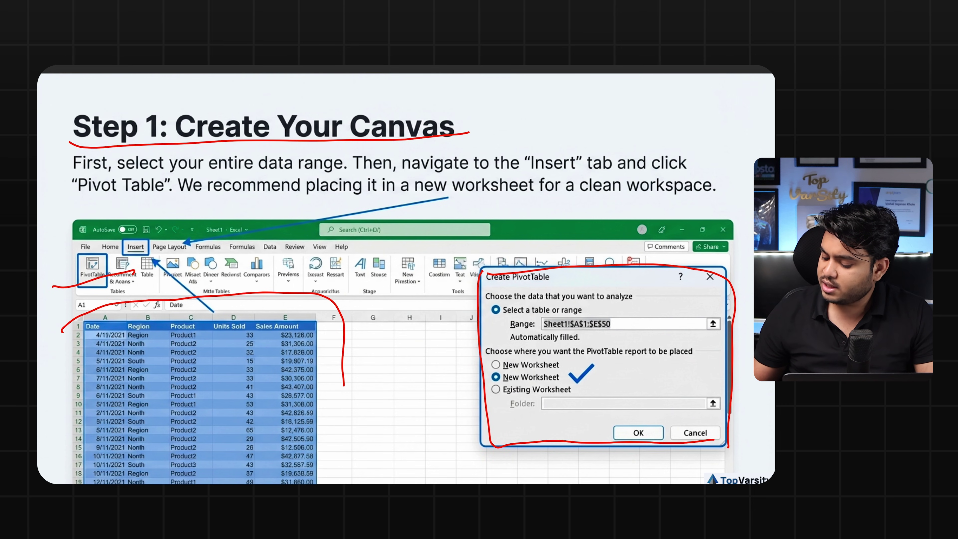
pyautogui.moveTo(491, 318); pyautogui.dragTo(605, 312)
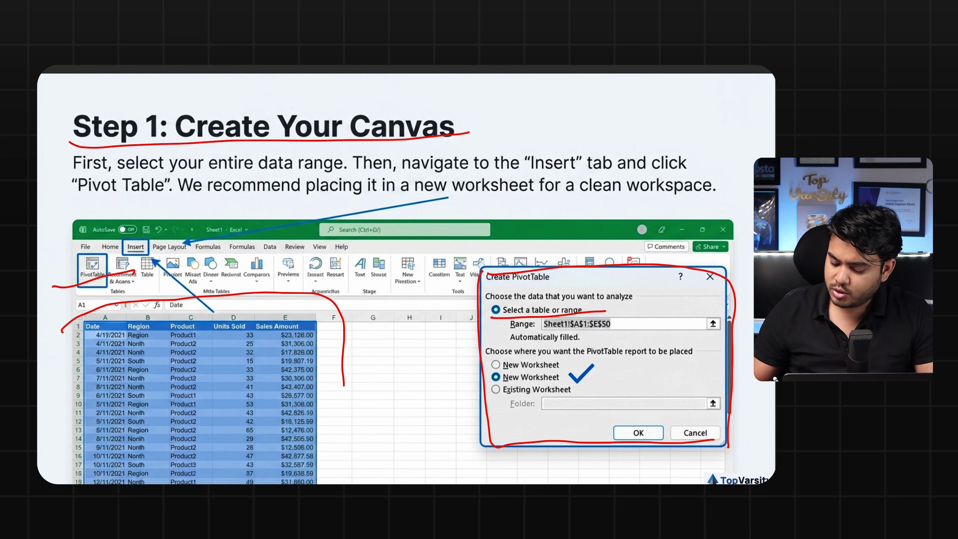
pyautogui.moveTo(541, 334); pyautogui.dragTo(627, 334)
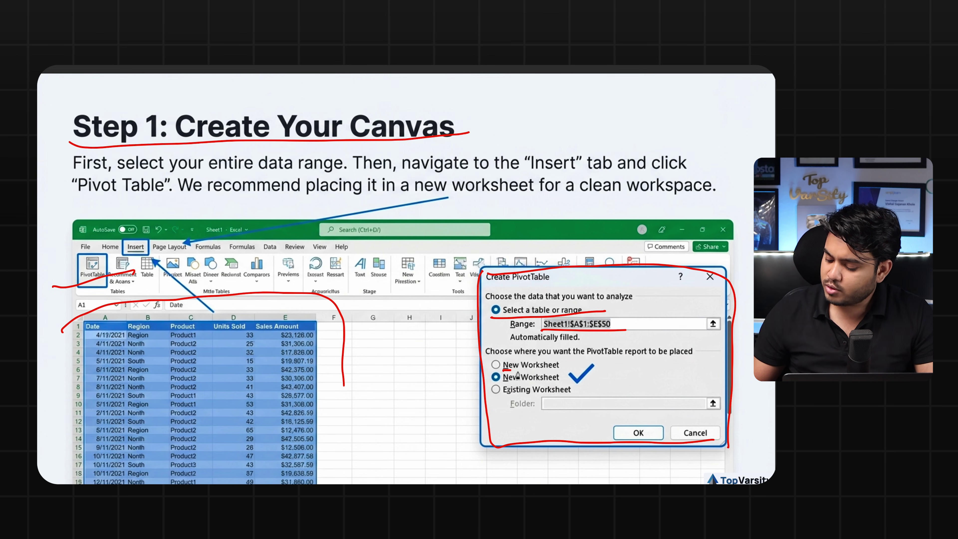
pyautogui.moveTo(521, 390); pyautogui.dragTo(559, 386)
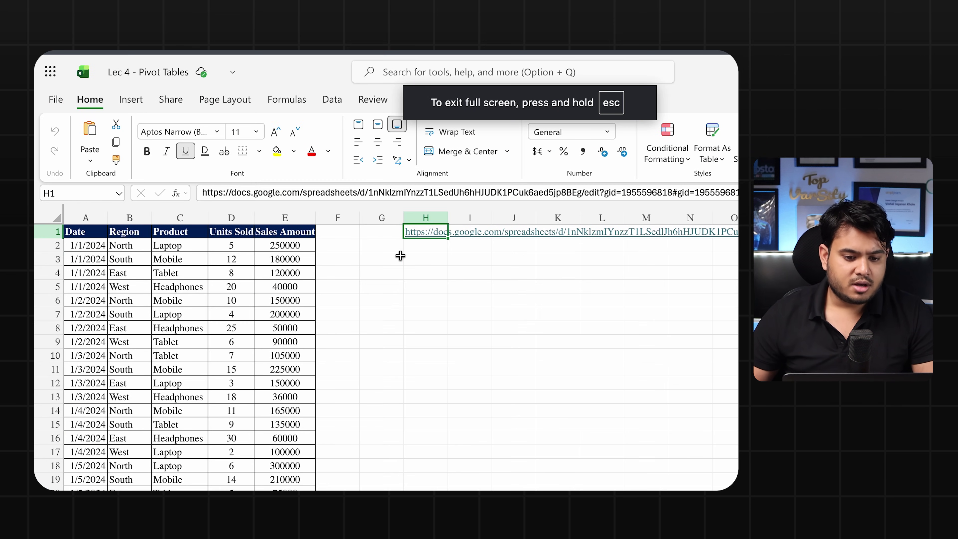
# Step: Back in the workbook, select columns A–E and insert a PivotTable from range 'Sheet1'!$A:$E
pyautogui.click(400, 258)
pyautogui.scroll(-6, 191, 238)
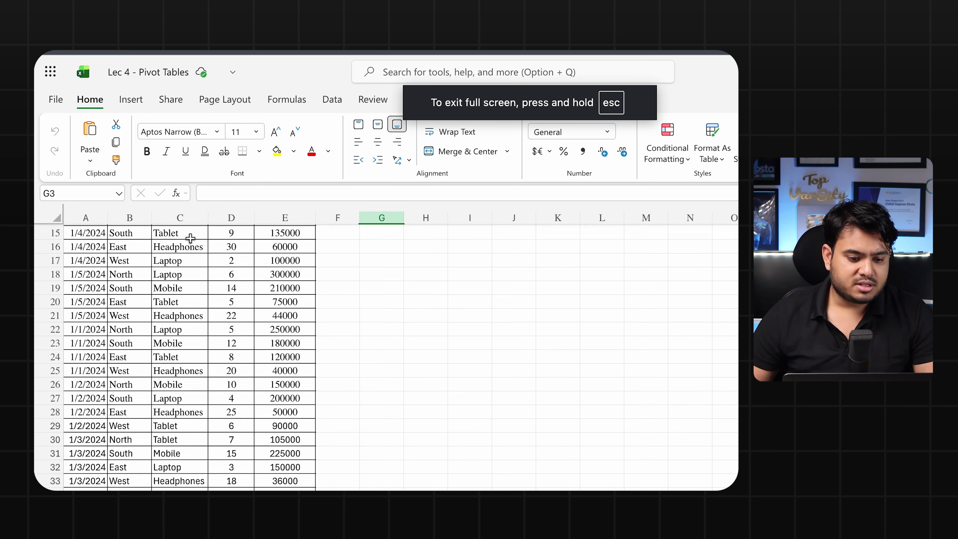
pyautogui.scroll(6, 190, 239)
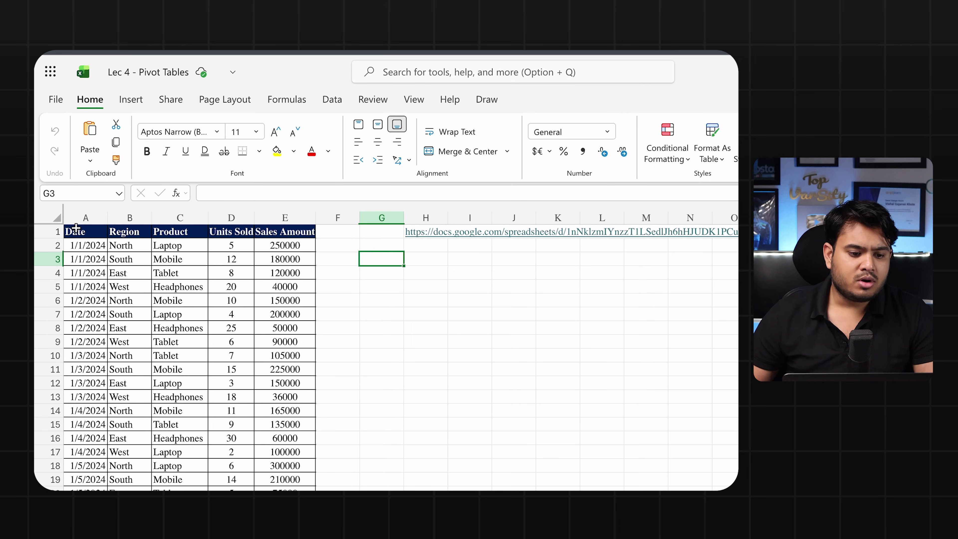
pyautogui.moveTo(74, 214); pyautogui.dragTo(284, 211)
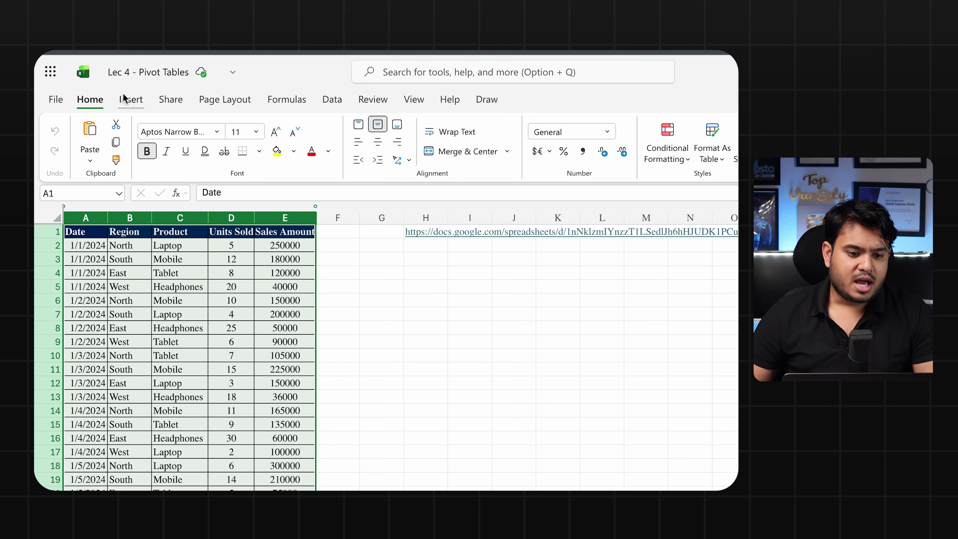
pyautogui.click(130, 100)
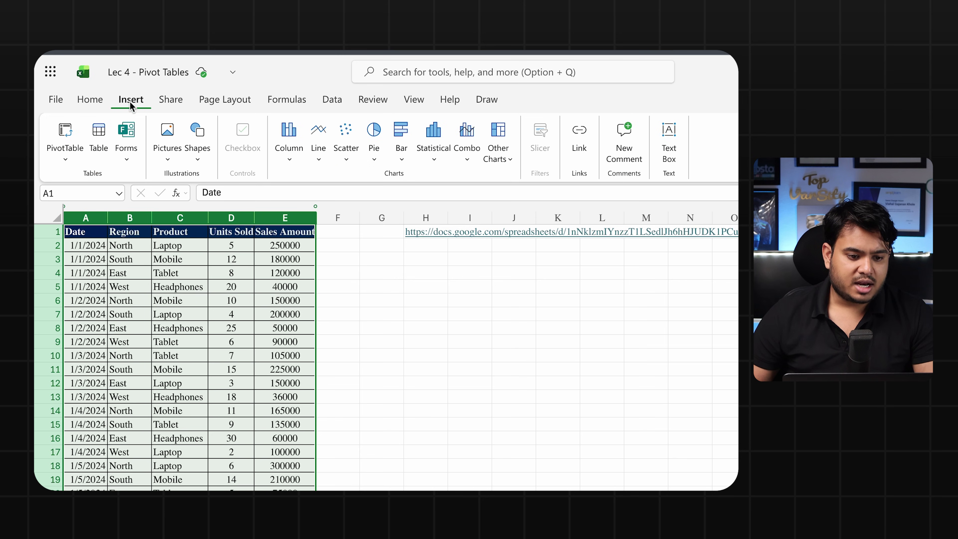
pyautogui.click(67, 132)
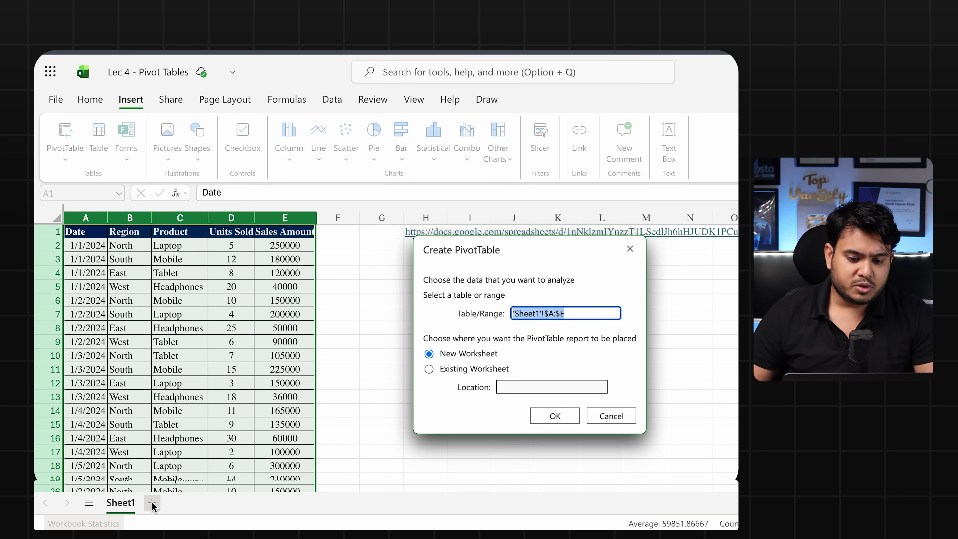
# Step: Create PivotTable1 on the existing worksheet at cell H3
pyautogui.click(428, 371)
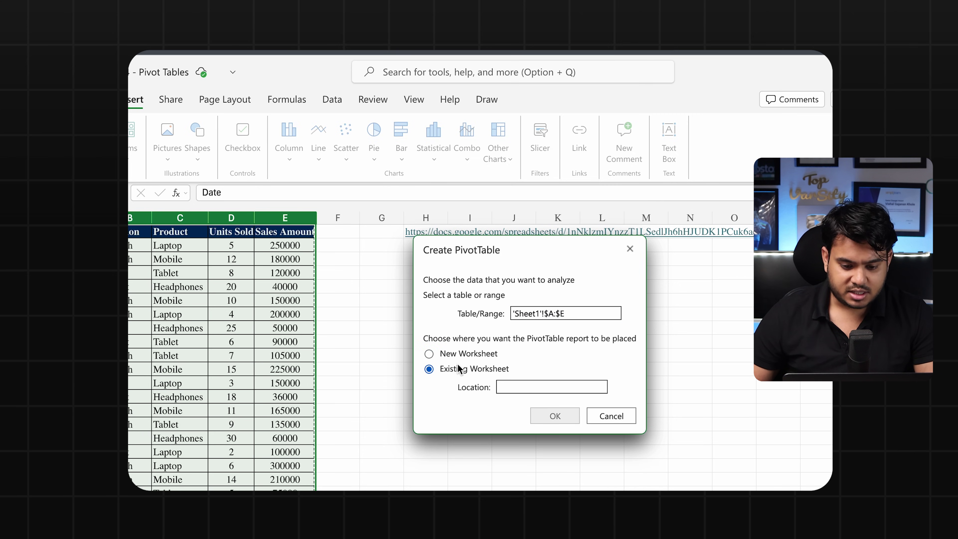
pyautogui.moveTo(483, 260); pyautogui.dragTo(709, 255)
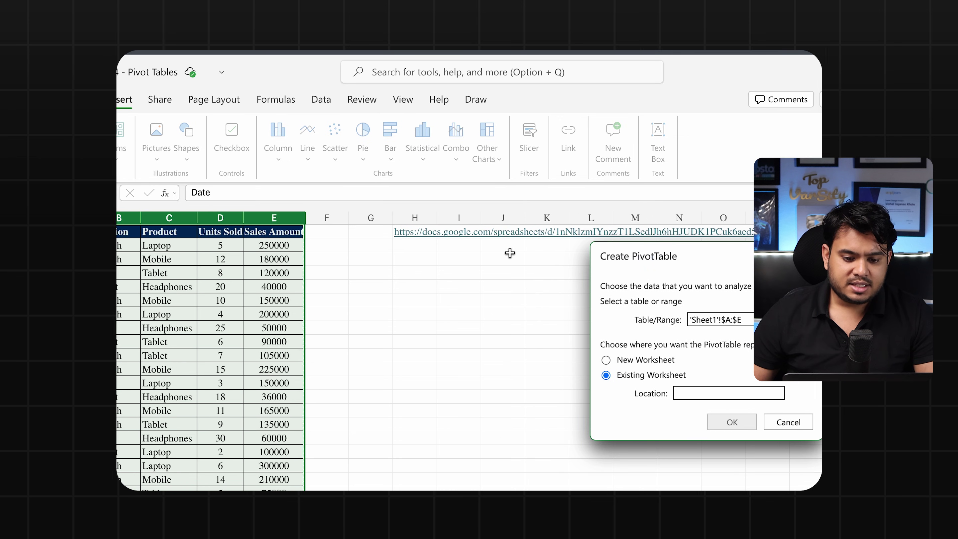
pyautogui.click(340, 258)
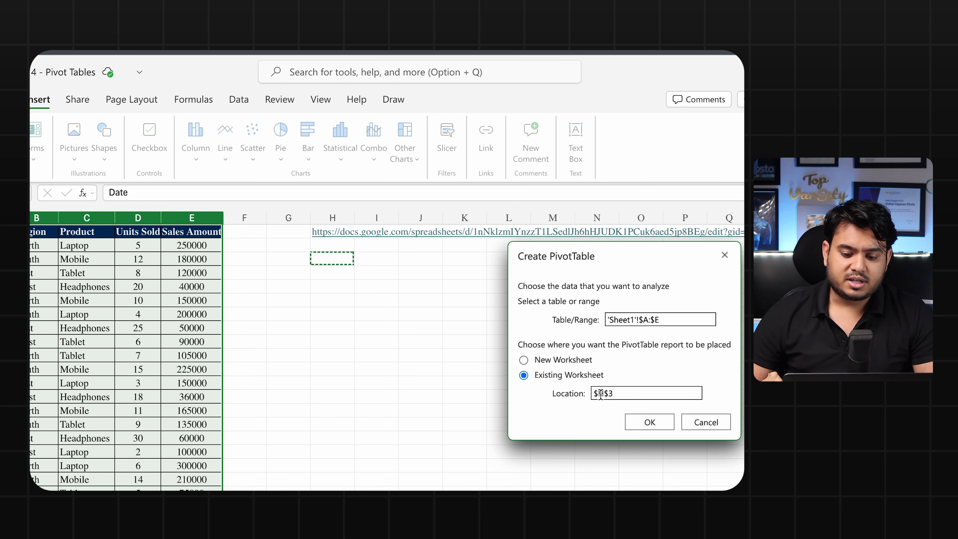
pyautogui.click(638, 419)
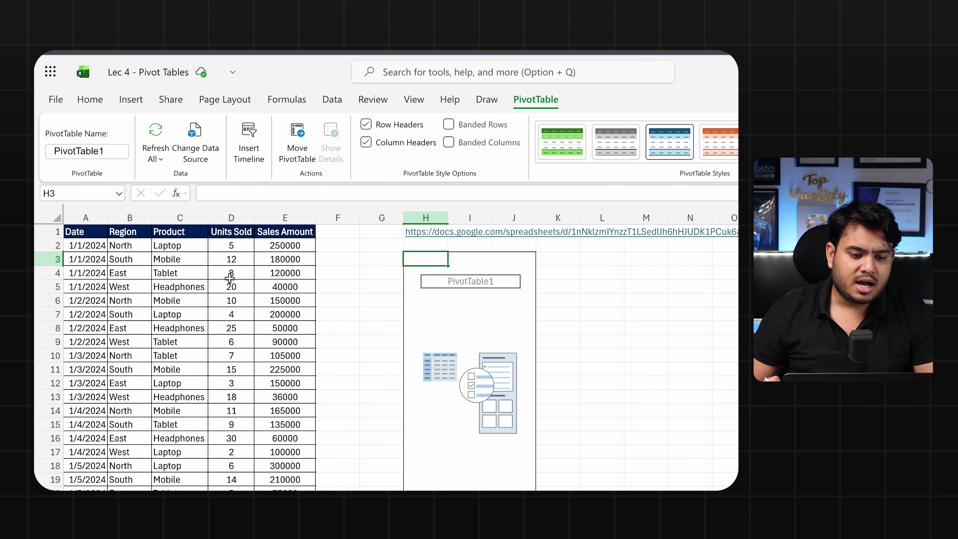
# Step: Reselect columns A–E and start a second PivotTable, keeping New Worksheet placement
pyautogui.click(129, 100)
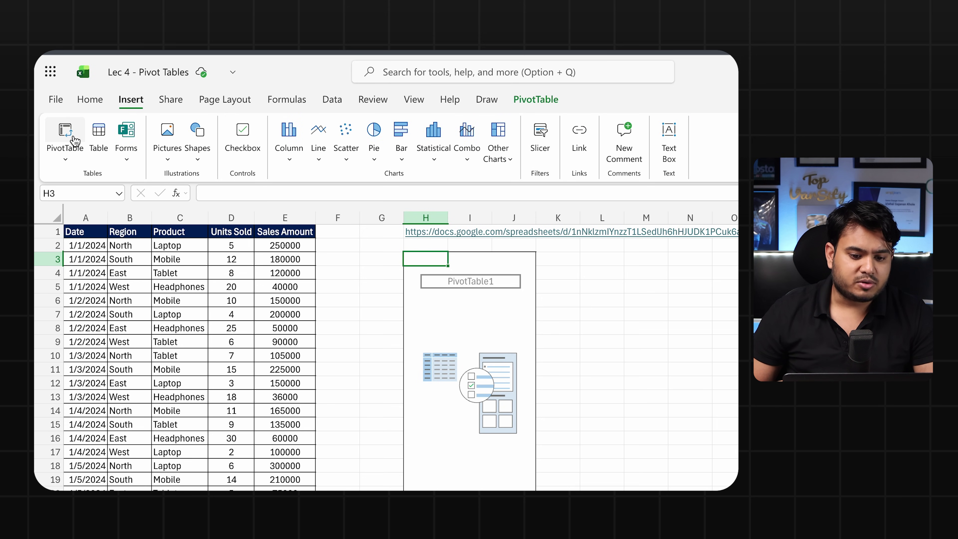
pyautogui.moveTo(86, 214); pyautogui.dragTo(272, 221)
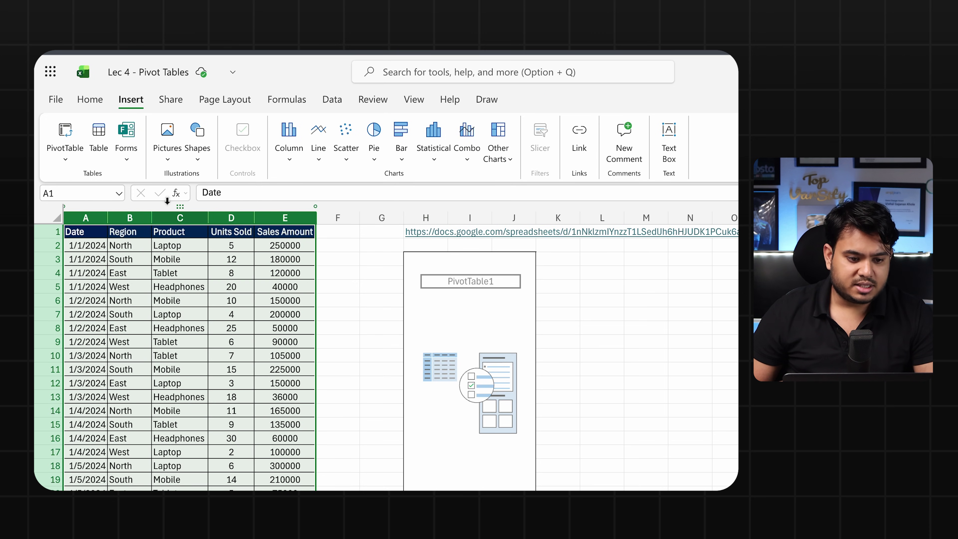
pyautogui.click(67, 130)
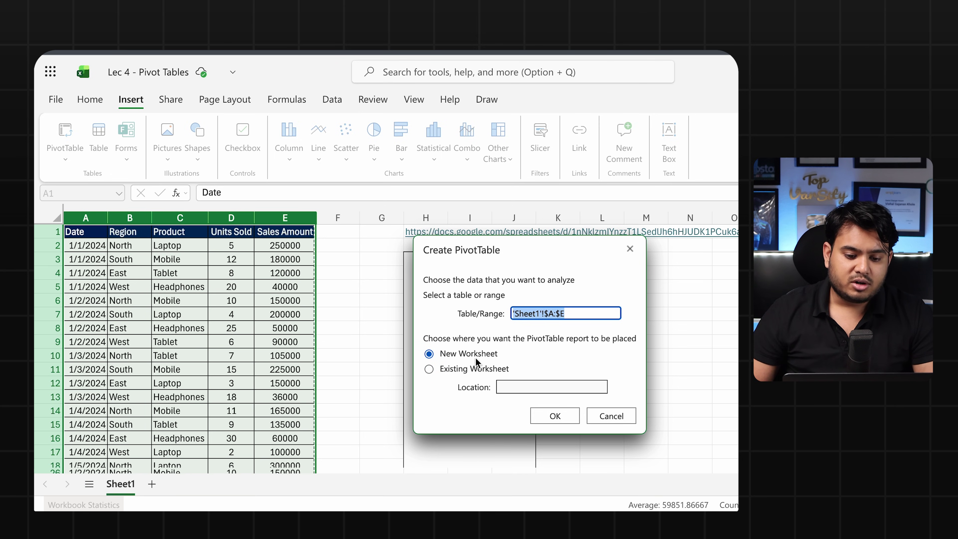
# Step: Create PivotTable2 on a new Sheet2
pyautogui.click(550, 412)
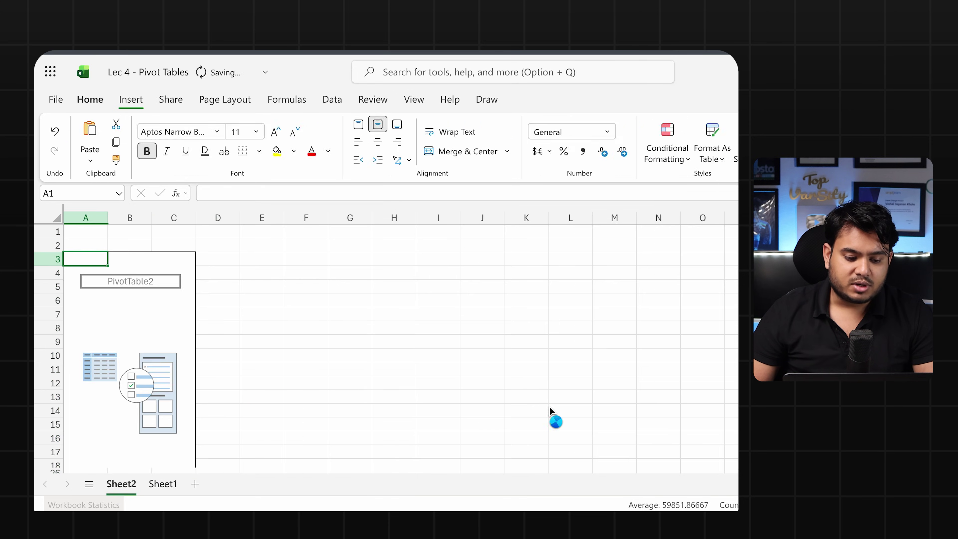
pyautogui.click(145, 311)
pyautogui.moveTo(122, 274); pyautogui.dragTo(82, 281)
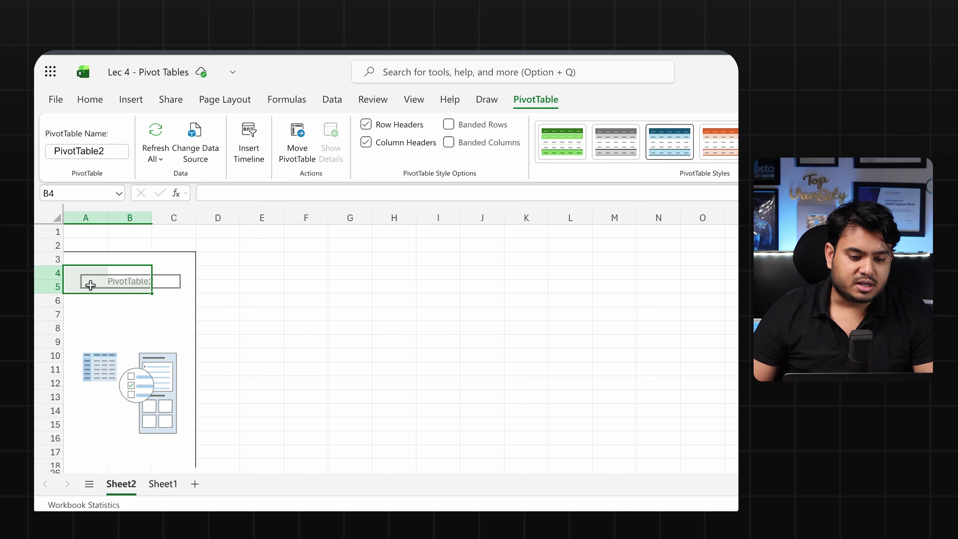
pyautogui.click(90, 287)
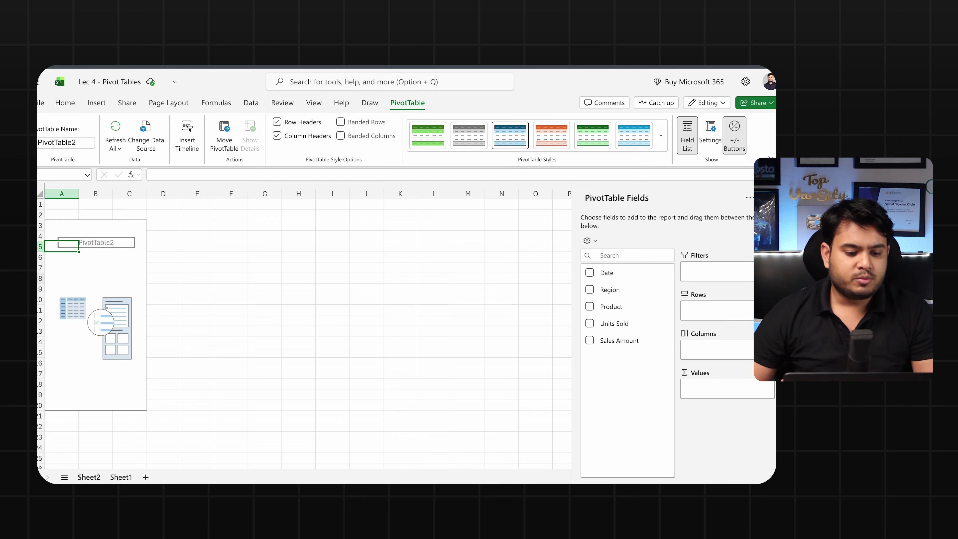
pyautogui.click(127, 268)
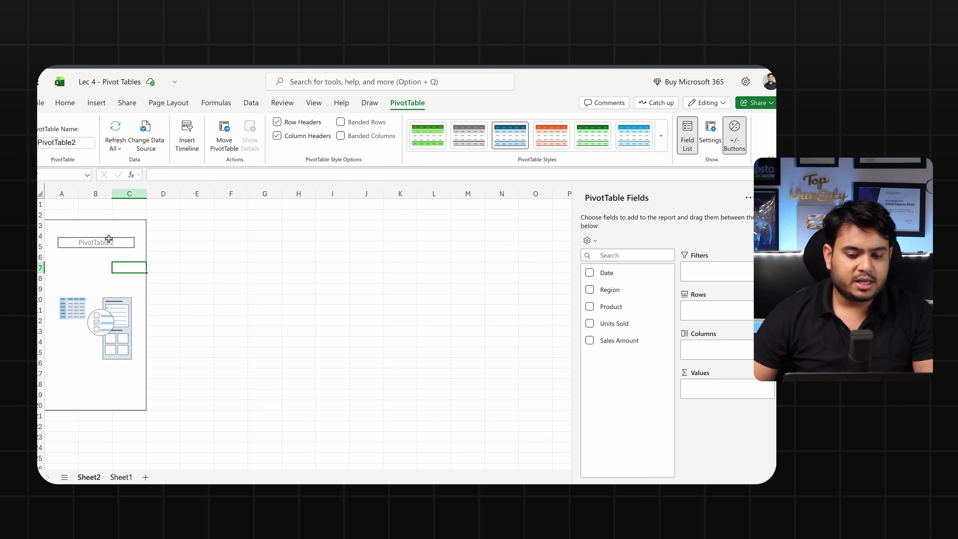
# Step: Hide and reshow PivotTable2's field list, then return to Sheet1
pyautogui.click(295, 283)
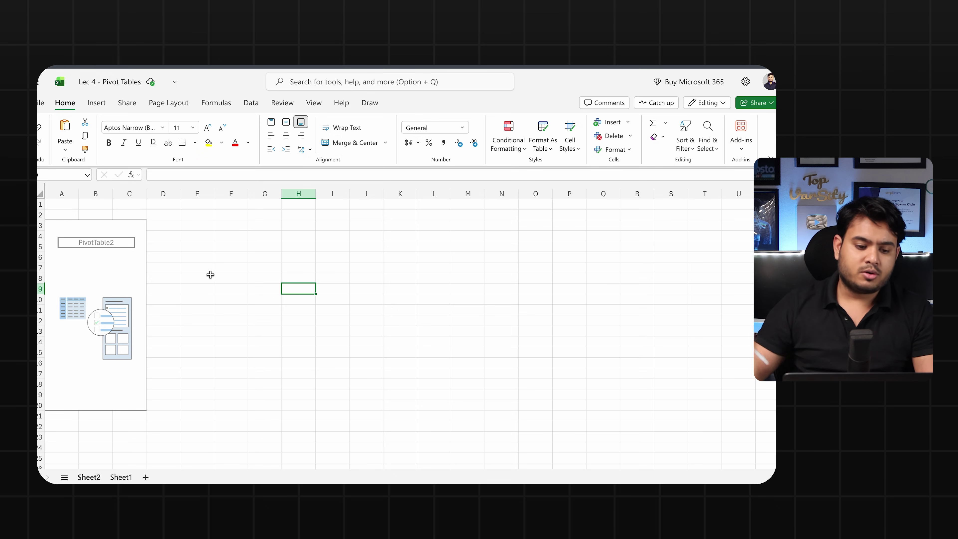
pyautogui.click(73, 257)
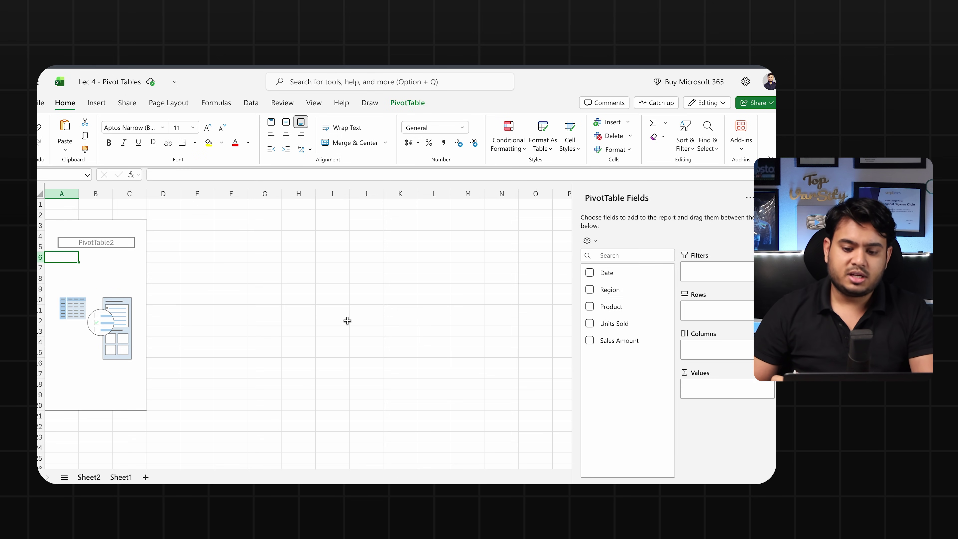
pyautogui.click(121, 477)
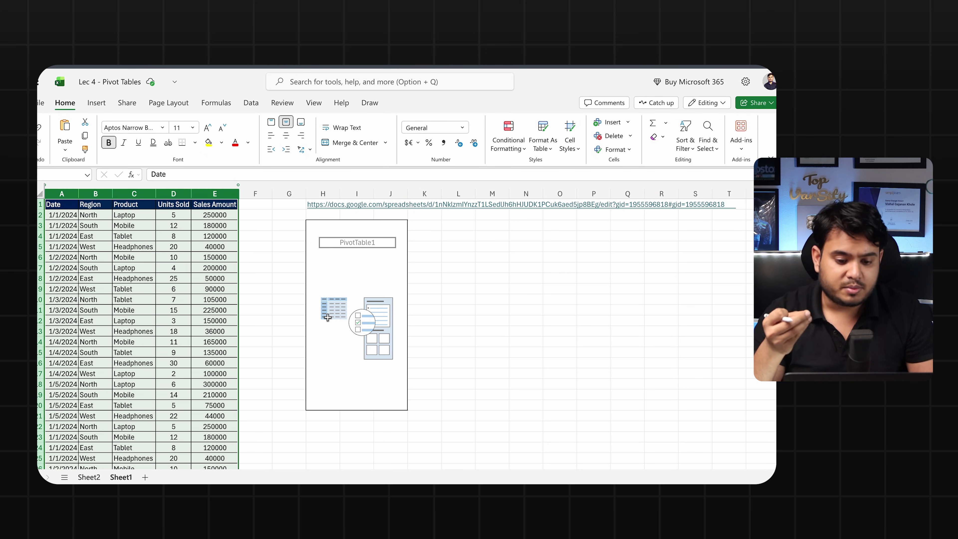
# Step: Put Region in PivotTable1's Rows, listing East, North, South, West and (blank)
pyautogui.click(357, 288)
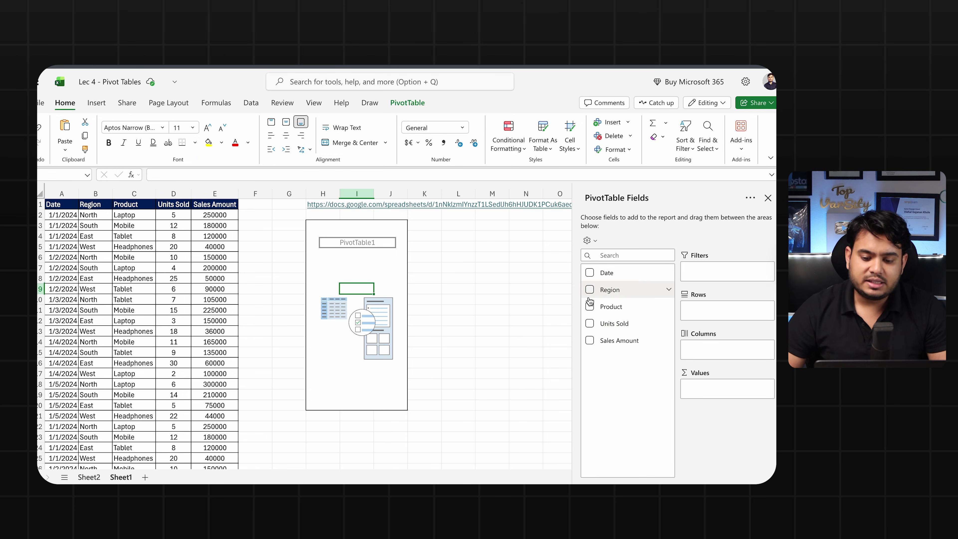
pyautogui.moveTo(590, 293); pyautogui.dragTo(692, 306)
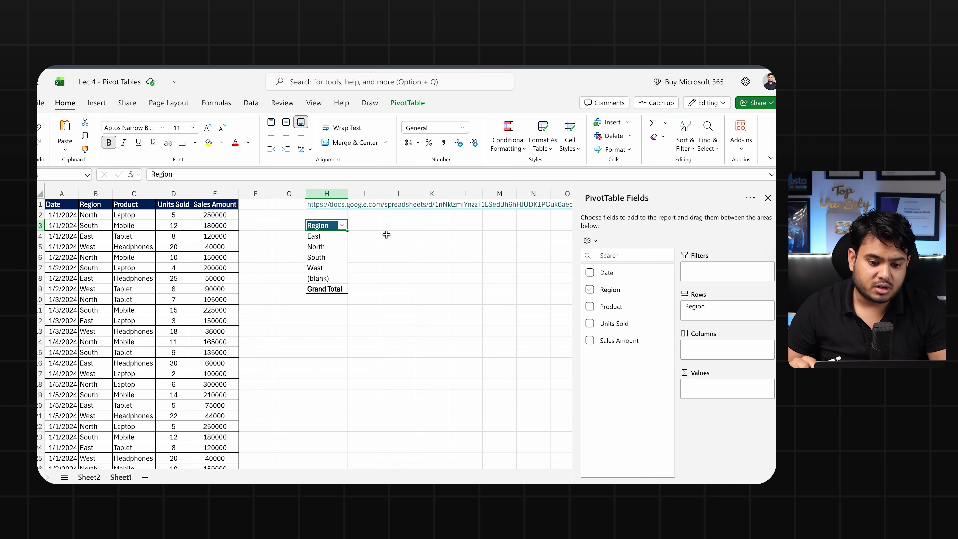
# Step: Move Region to Columns and back, then add Sales Amount to Values for a 13425000 total
pyautogui.click(343, 274)
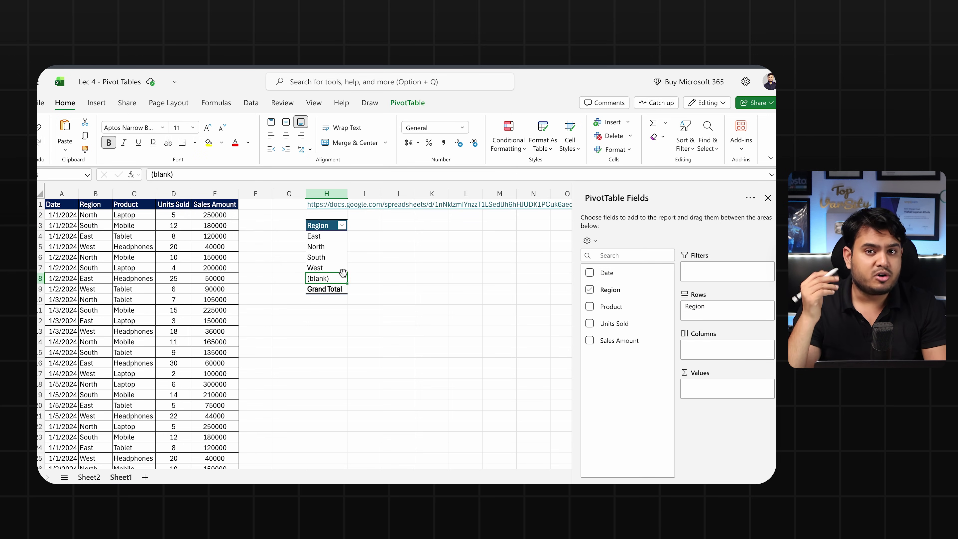
pyautogui.moveTo(608, 291); pyautogui.dragTo(628, 290)
pyautogui.moveTo(713, 305); pyautogui.dragTo(711, 346)
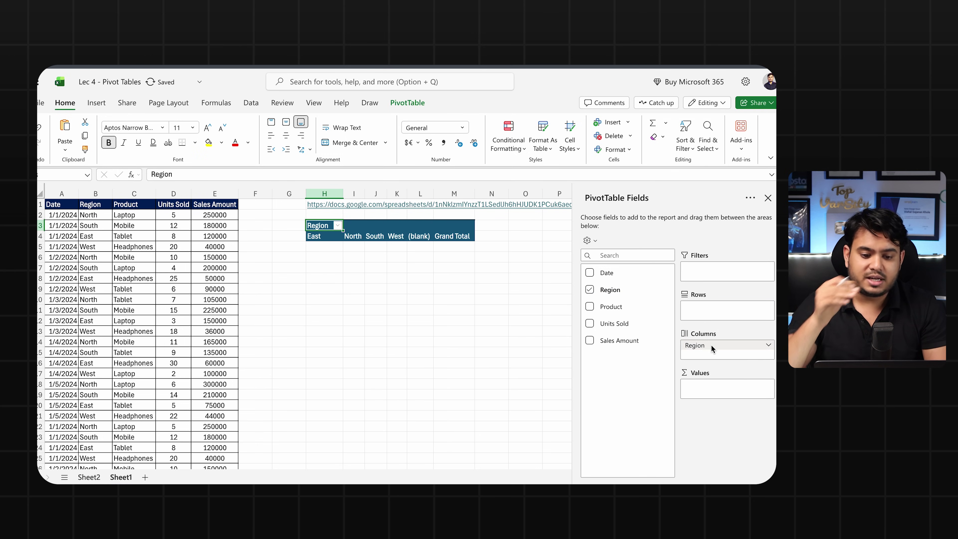
pyautogui.moveTo(711, 345); pyautogui.dragTo(713, 307)
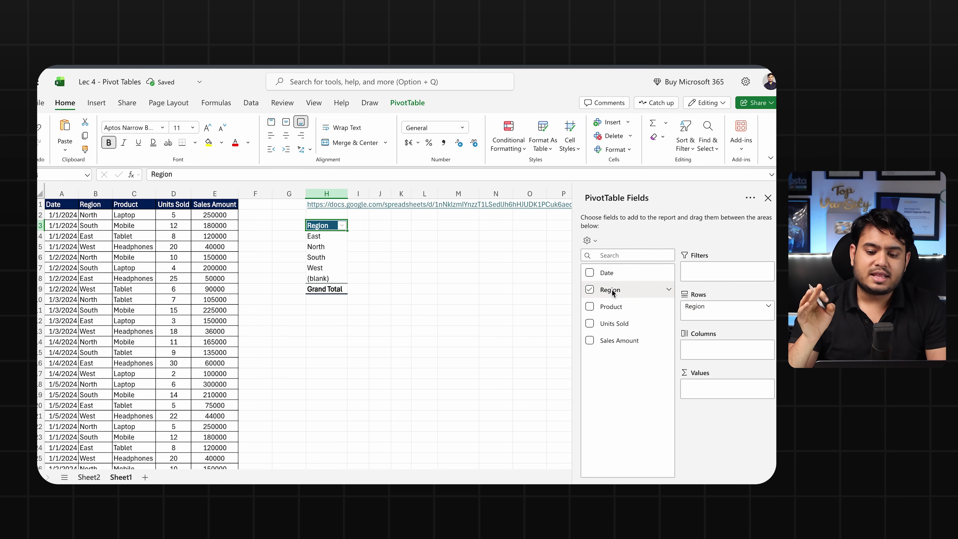
pyautogui.moveTo(591, 347); pyautogui.dragTo(698, 387)
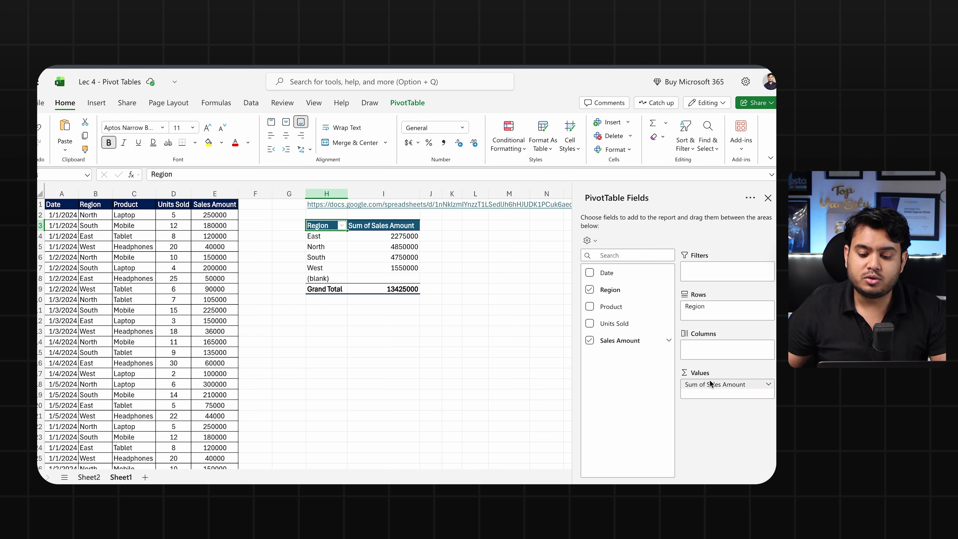
# Step: Summarize Sales Amount by Average instead of Sum, giving a 134250 grand total
pyautogui.click(769, 385)
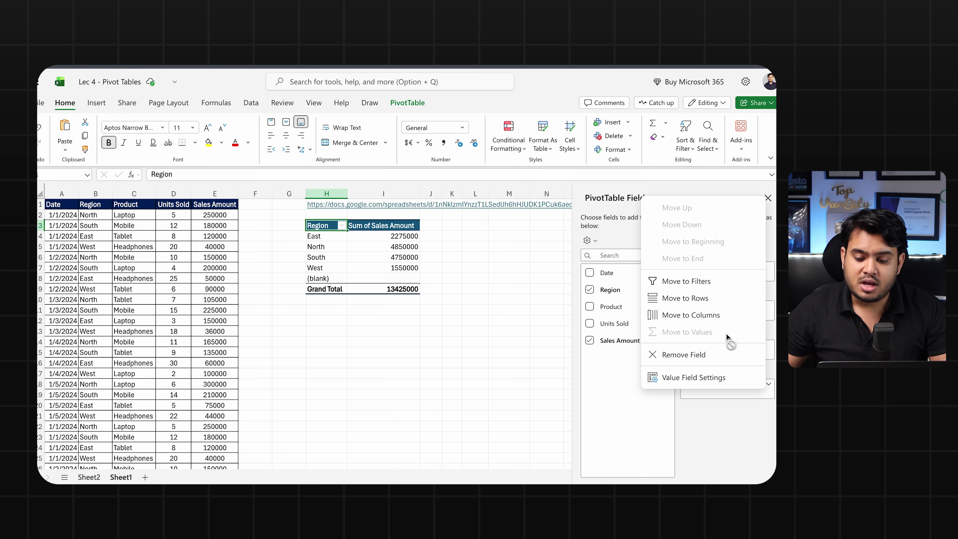
pyautogui.click(712, 378)
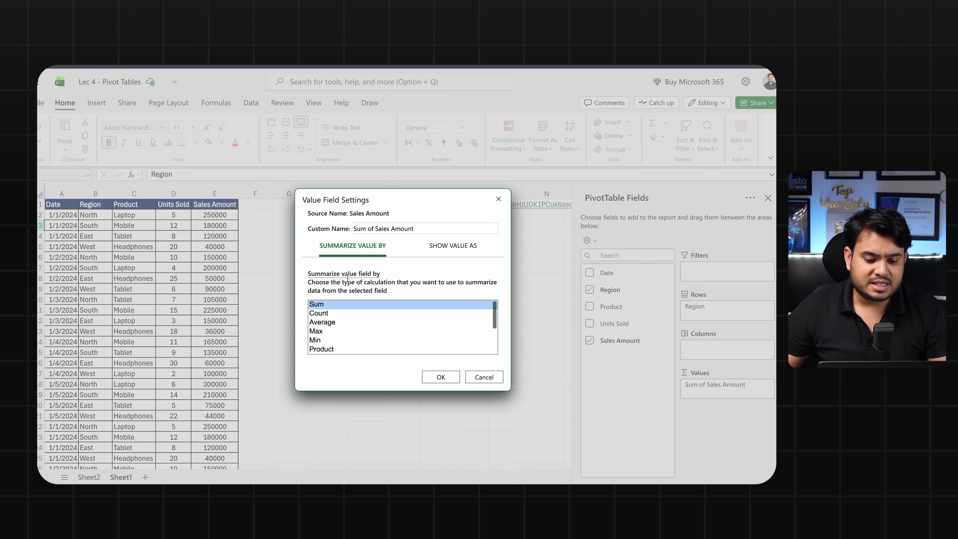
pyautogui.click(342, 321)
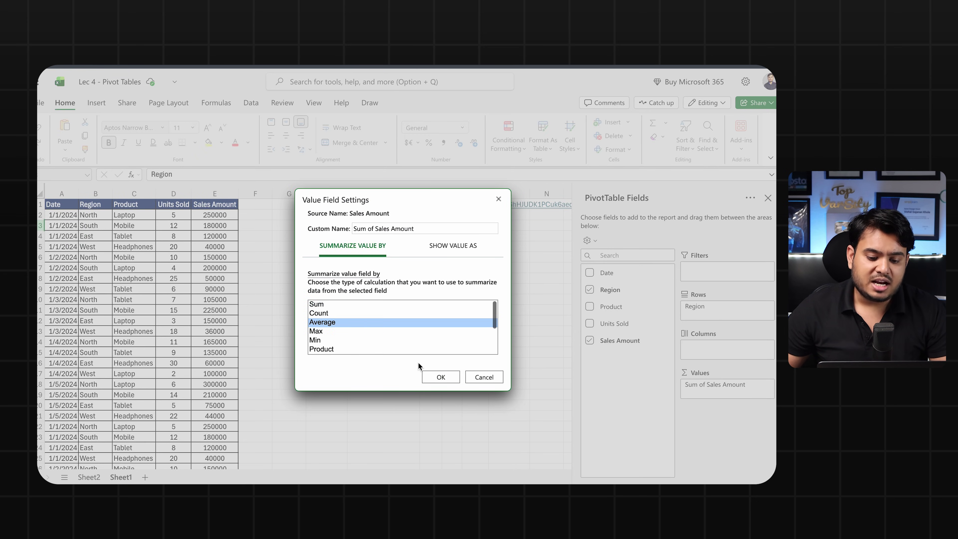
pyautogui.click(434, 376)
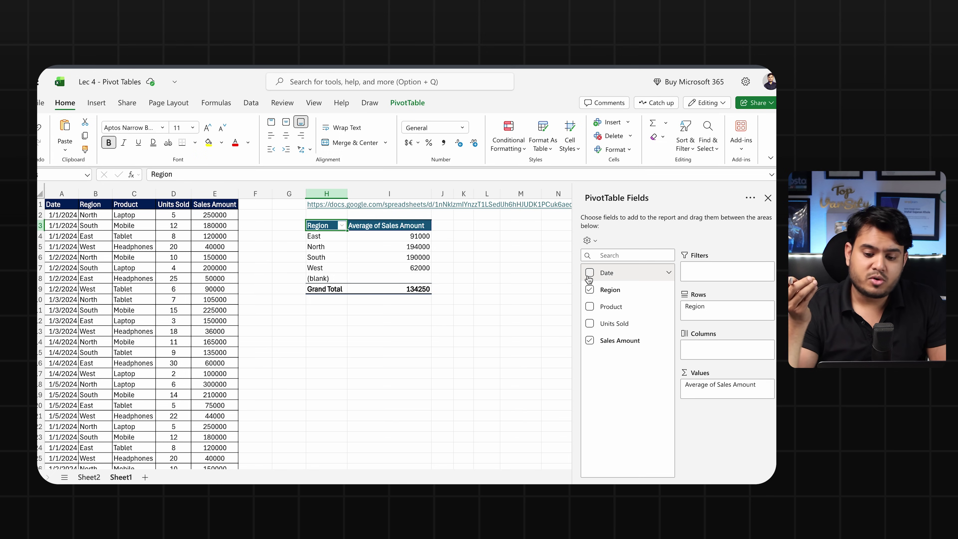
# Step: Add Date as a report filter limited to 1/1/2024, giving a 147500 average total
pyautogui.moveTo(595, 277); pyautogui.dragTo(555, 289)
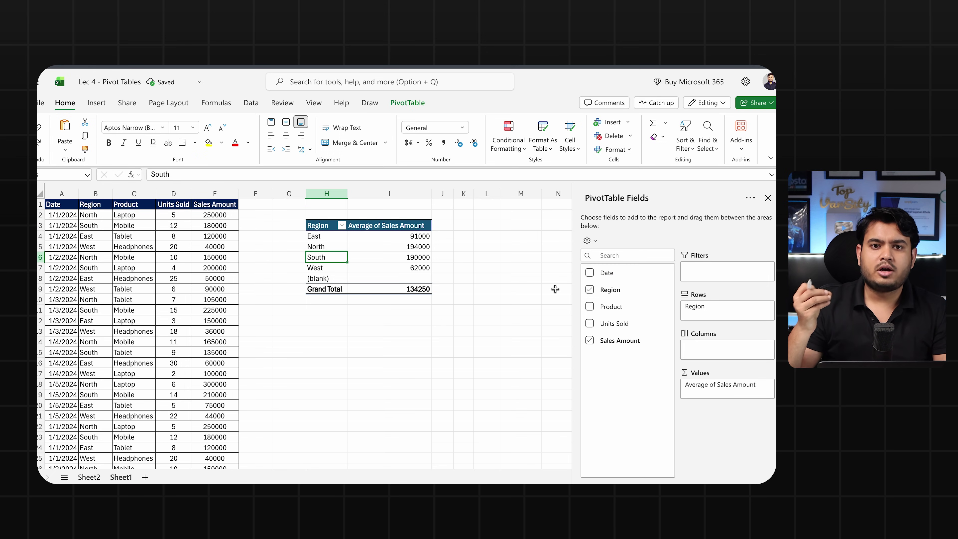
pyautogui.moveTo(620, 277); pyautogui.dragTo(708, 277)
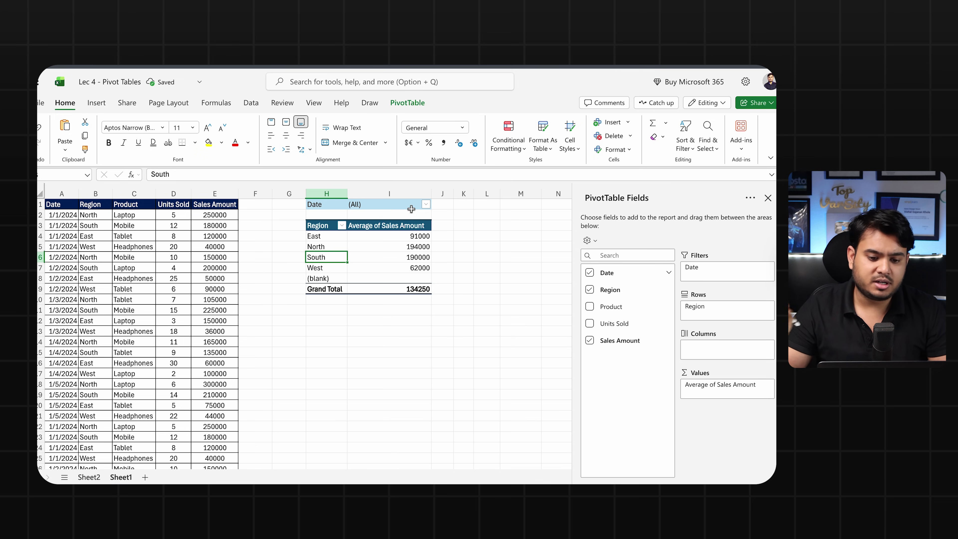
pyautogui.click(426, 204)
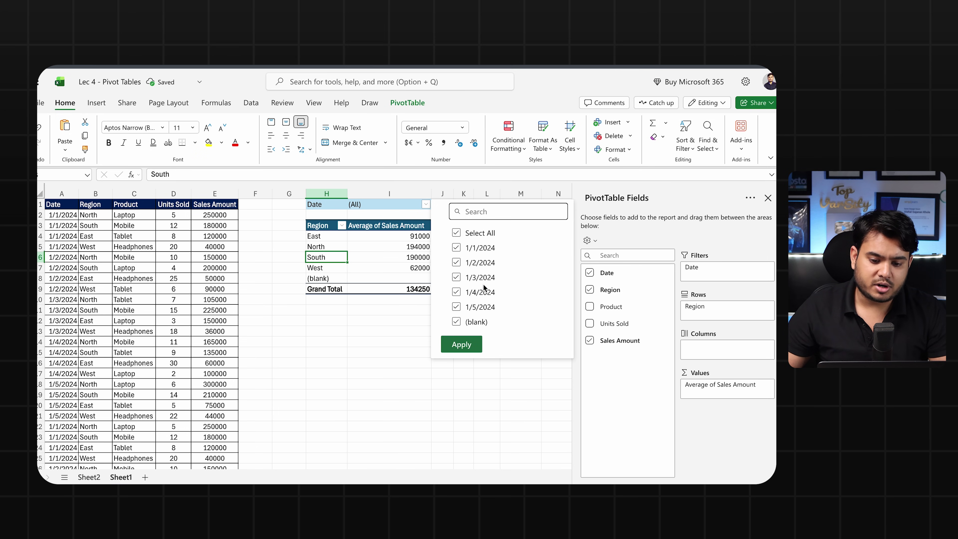
pyautogui.click(456, 233)
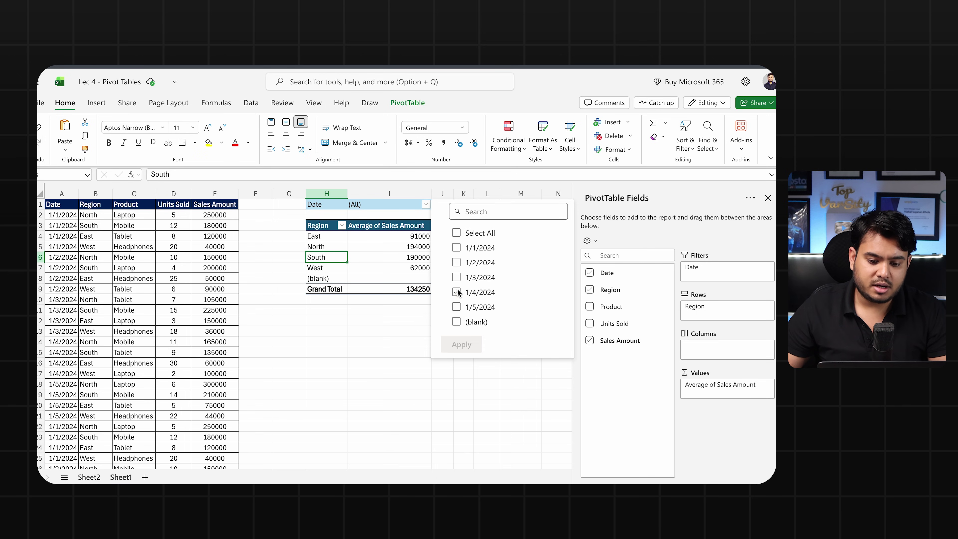
pyautogui.click(456, 247)
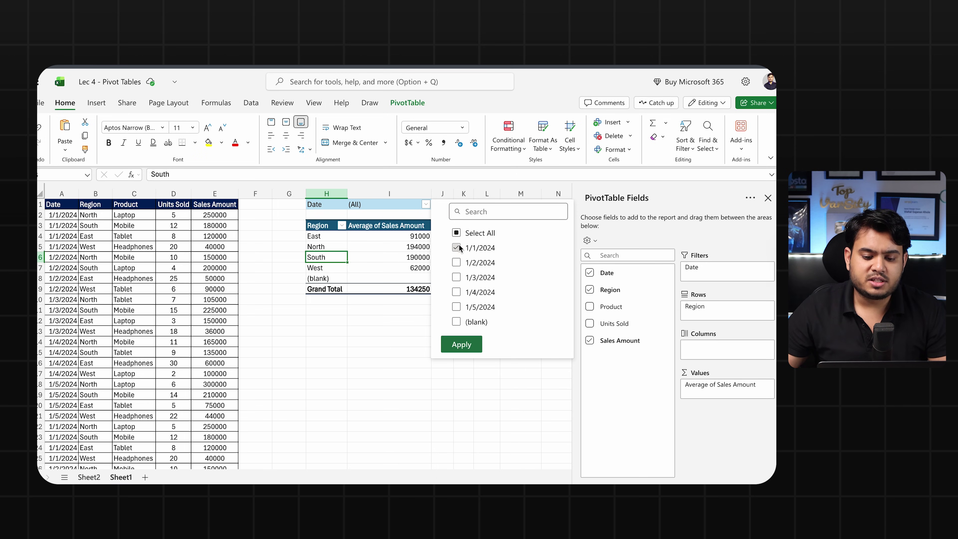
pyautogui.click(468, 339)
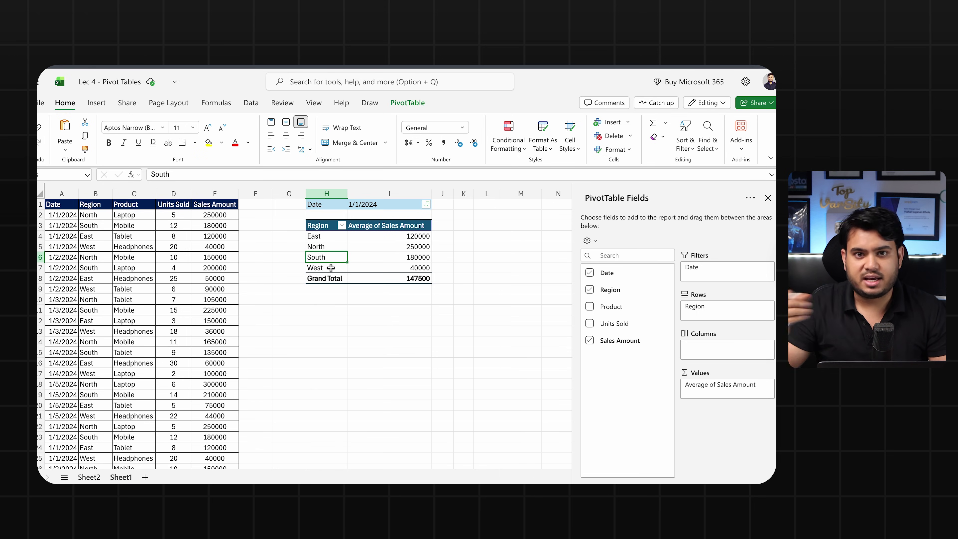
pyautogui.press('Up')
pyautogui.press('Right')
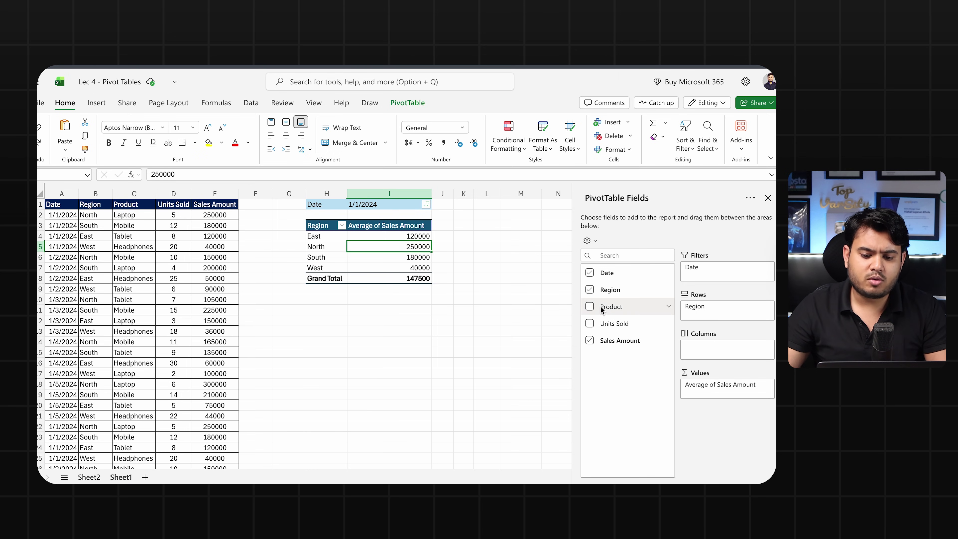
# Step: Remove Date, Region and Sales Amount from PivotTable1
pyautogui.click(589, 273)
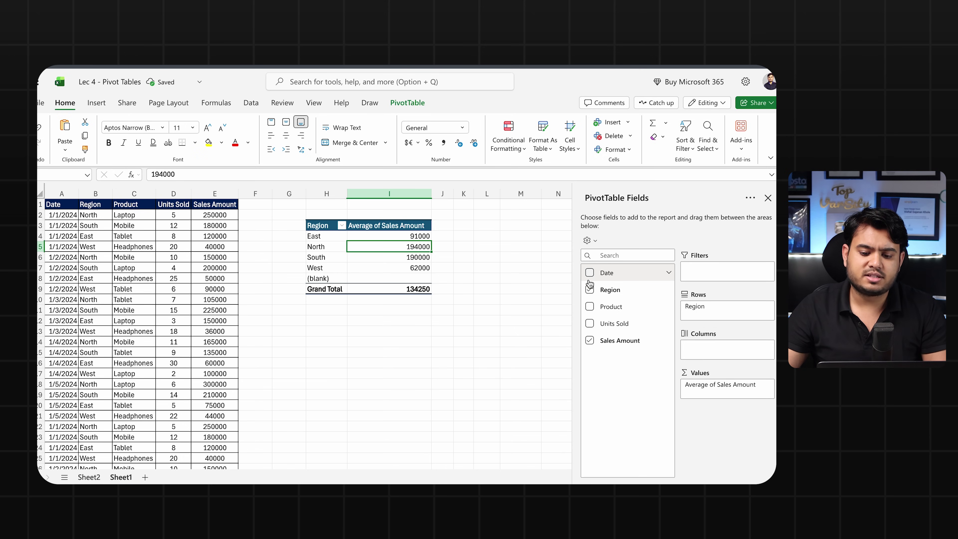
pyautogui.click(589, 290)
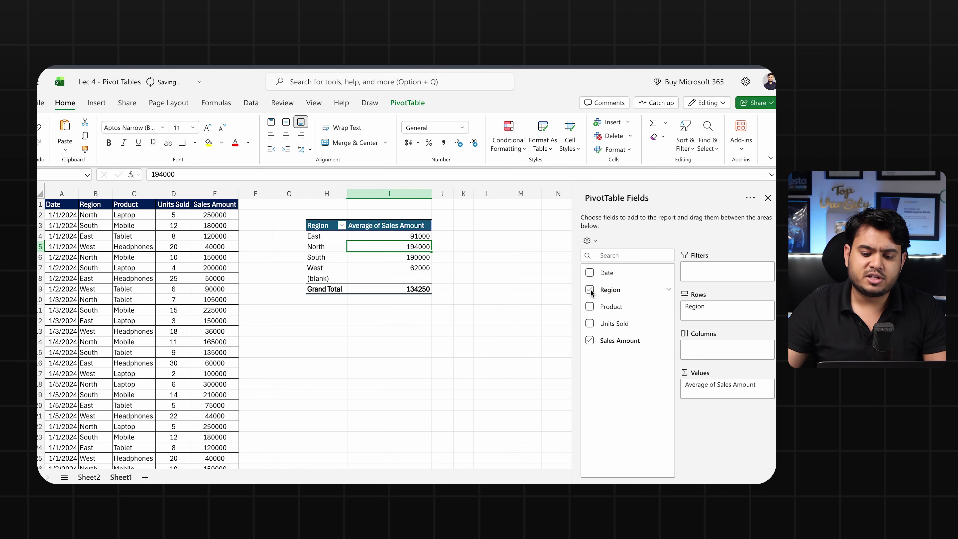
pyautogui.click(590, 340)
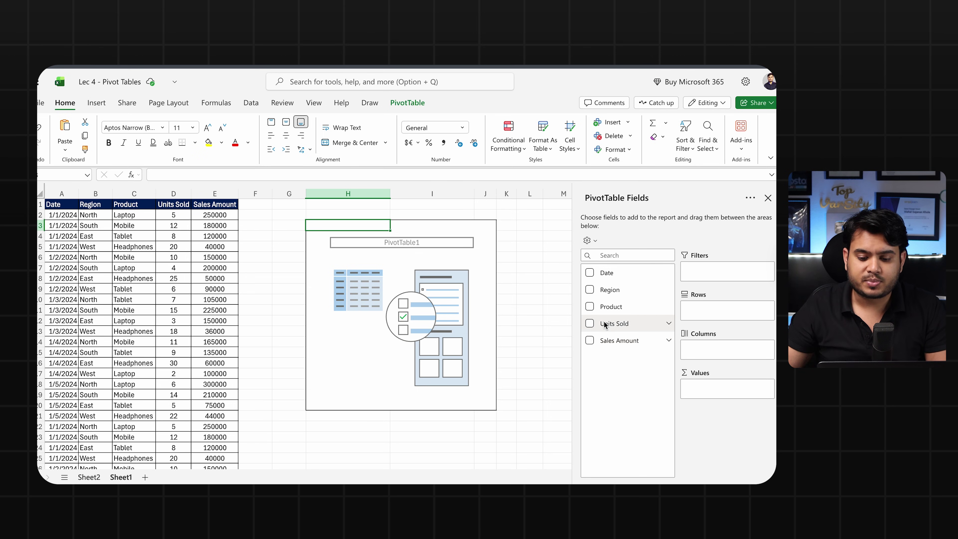
# Step: Show Sum of Units Sold per product (Headphones 575), then remove Product again
pyautogui.moveTo(604, 310); pyautogui.dragTo(698, 310)
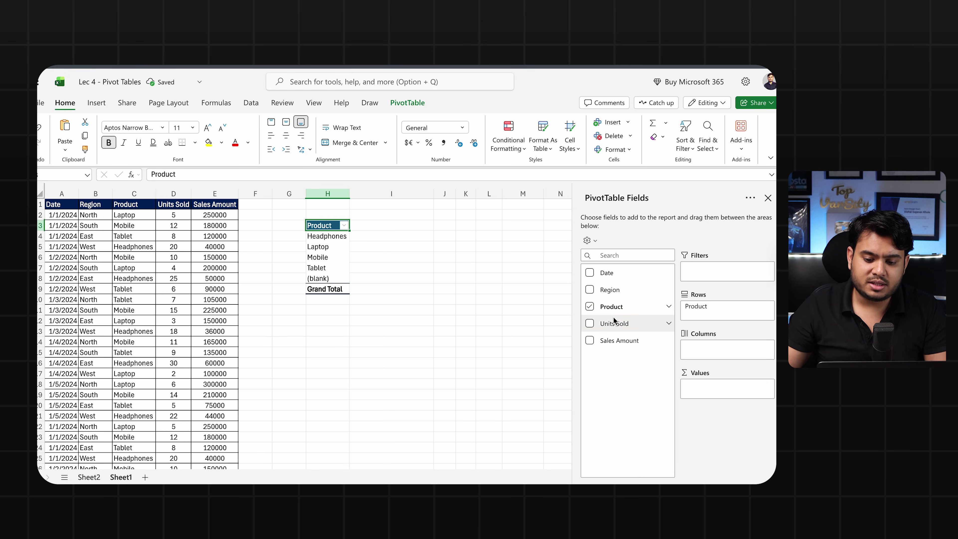
pyautogui.moveTo(610, 323); pyautogui.dragTo(719, 385)
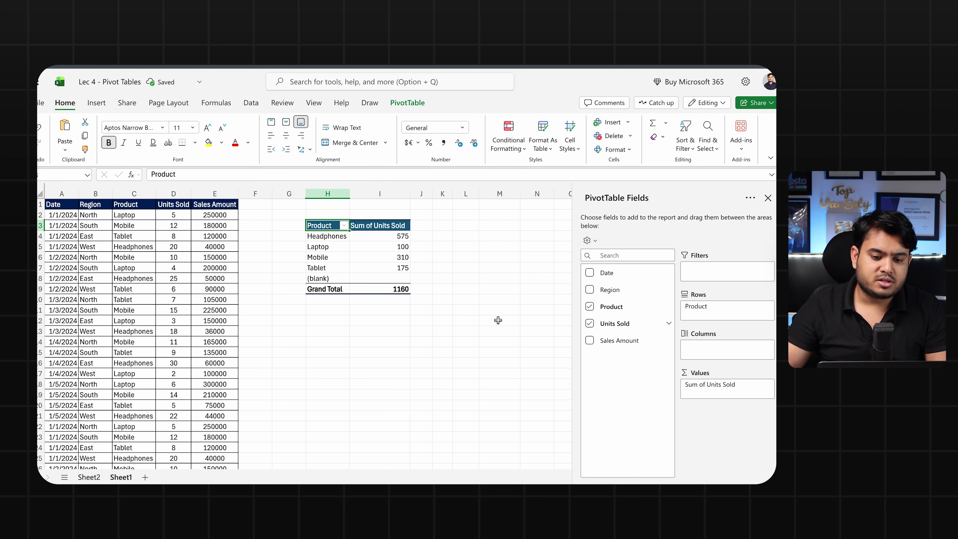
pyautogui.click(335, 237)
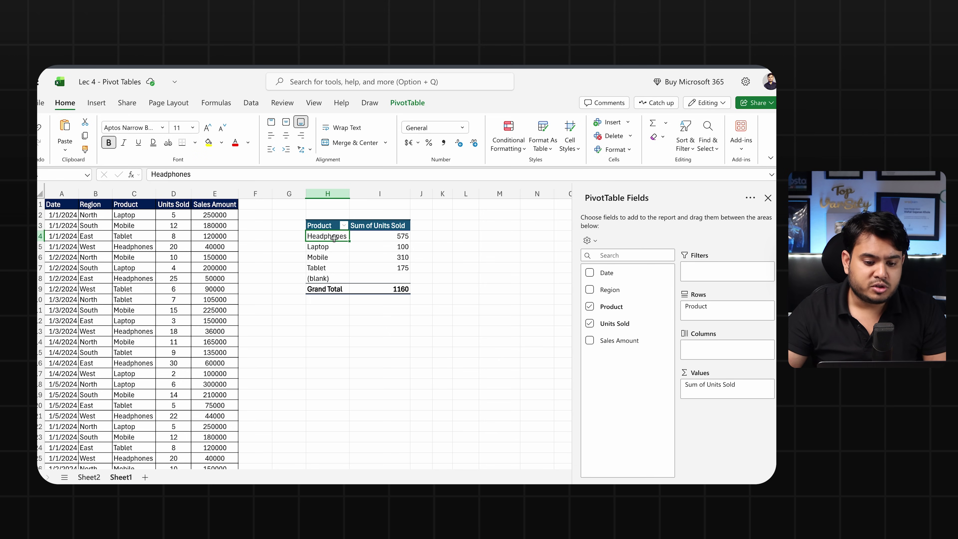
pyautogui.click(370, 239)
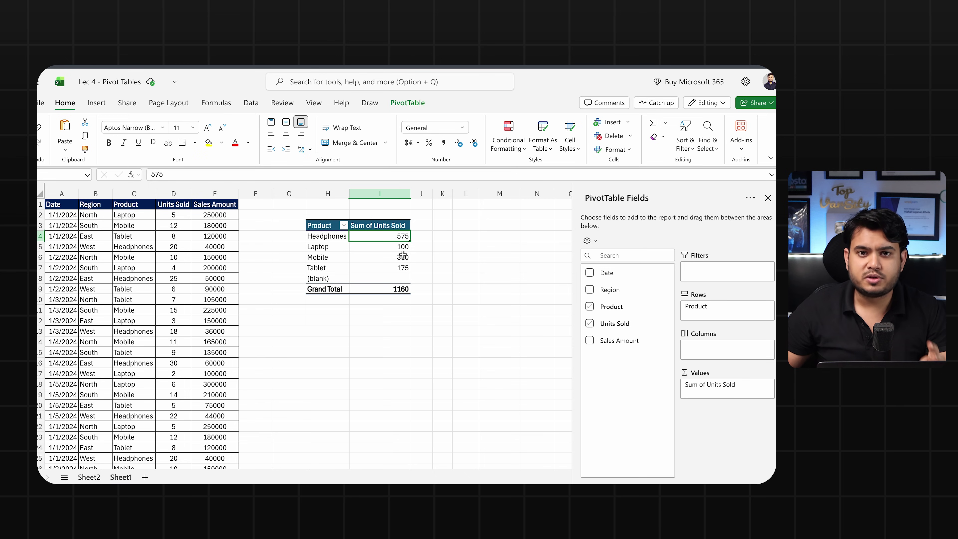
pyautogui.click(375, 216)
pyautogui.click(377, 232)
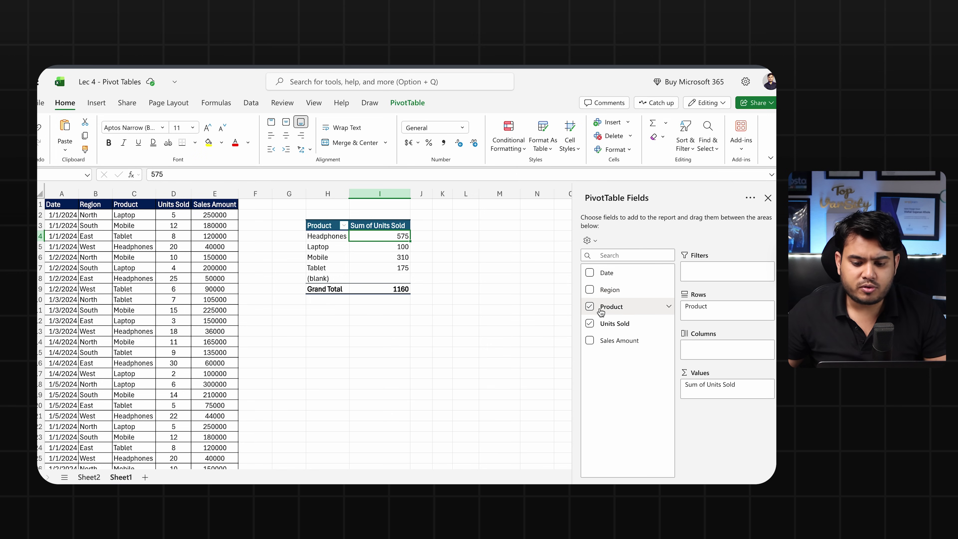
pyautogui.click(589, 307)
# Step: Replace Units Sold with Date as columns, Product as rows and Sum of Sales Amount as values
pyautogui.click(589, 324)
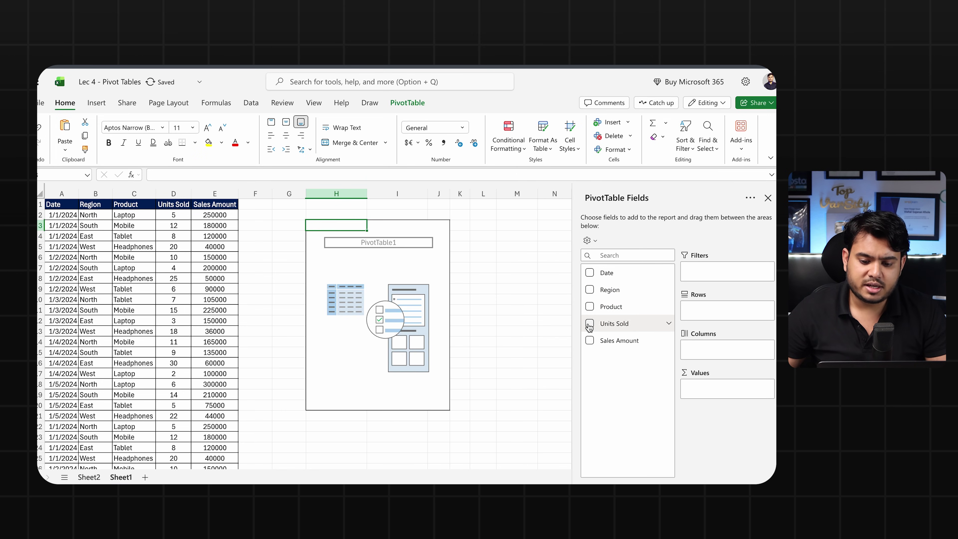
pyautogui.moveTo(594, 273); pyautogui.dragTo(703, 342)
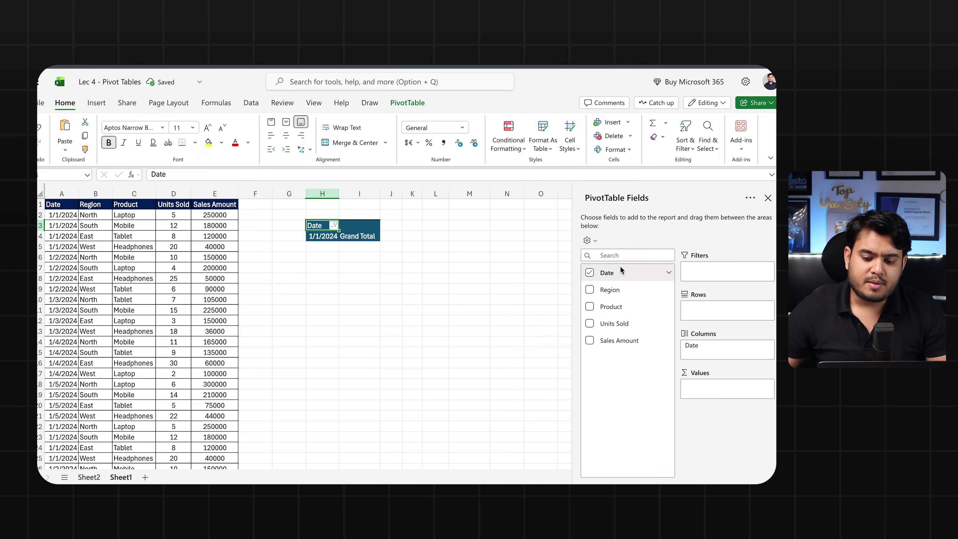
pyautogui.moveTo(590, 308); pyautogui.dragTo(726, 312)
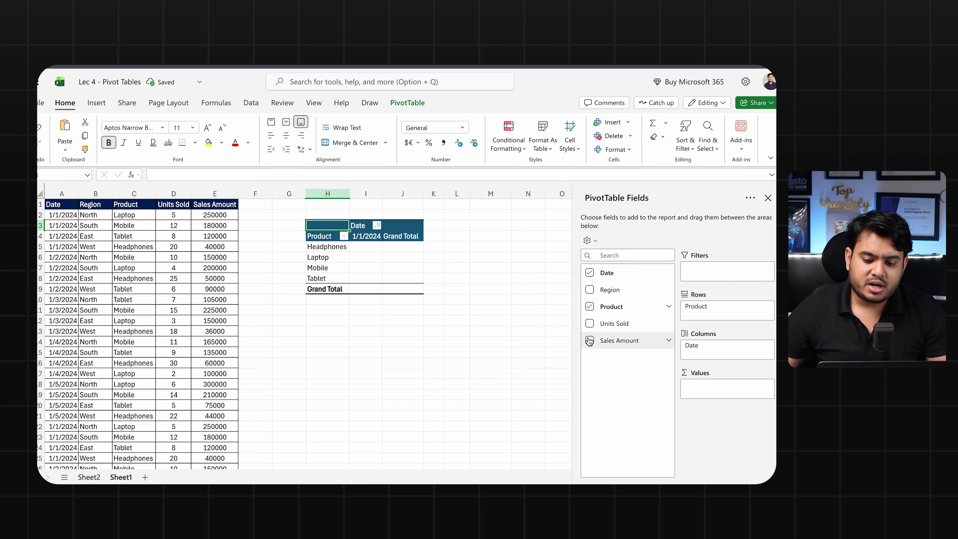
pyautogui.moveTo(588, 341); pyautogui.dragTo(708, 388)
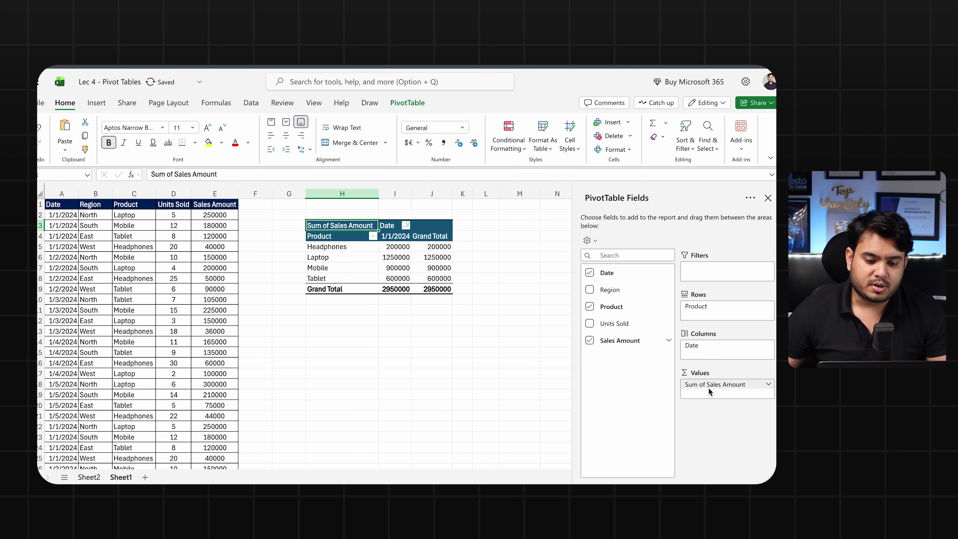
# Step: Apply the Date filter with all dates checked, showing 1/1/2024 through 1/5/2024 as columns
pyautogui.click(406, 227)
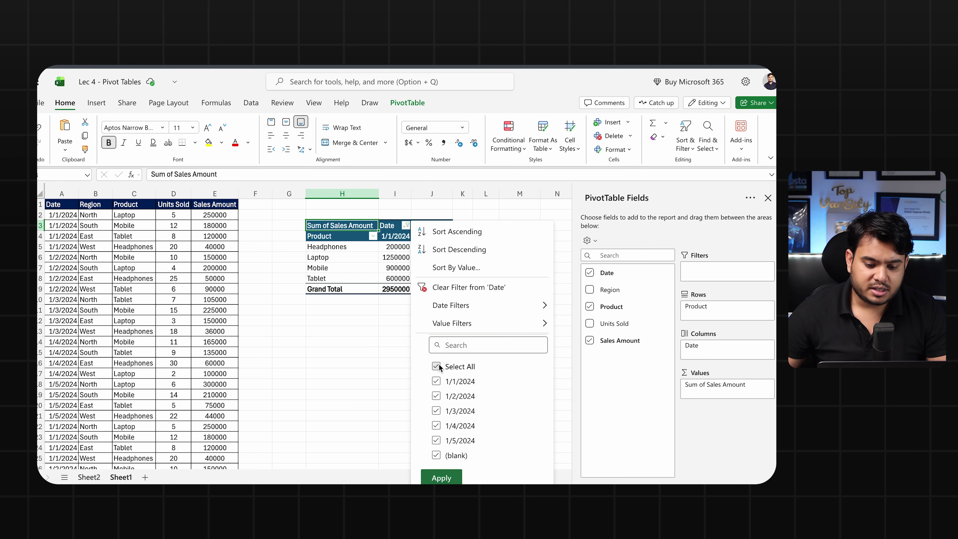
pyautogui.click(439, 473)
pyautogui.hscroll(3, 423, 331)
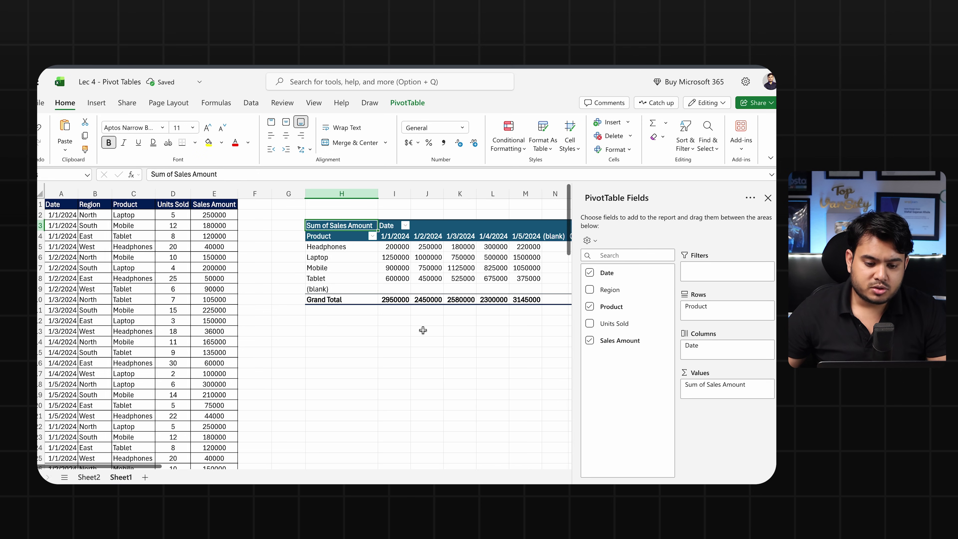
pyautogui.hscroll(2, 423, 331)
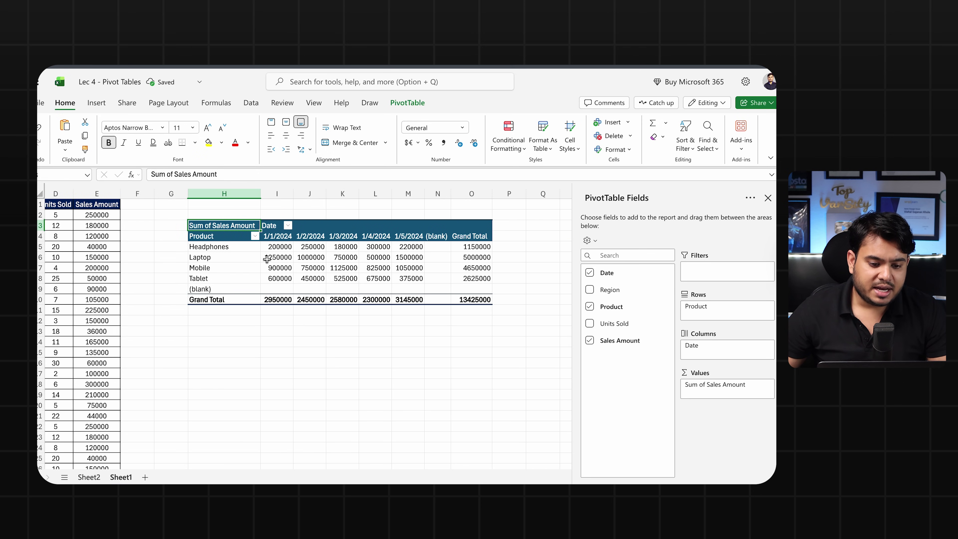
# Step: Inspect the pivot's headers and values, e.g. Laptop's 1/3/2024 sales of 750000
pyautogui.click(224, 238)
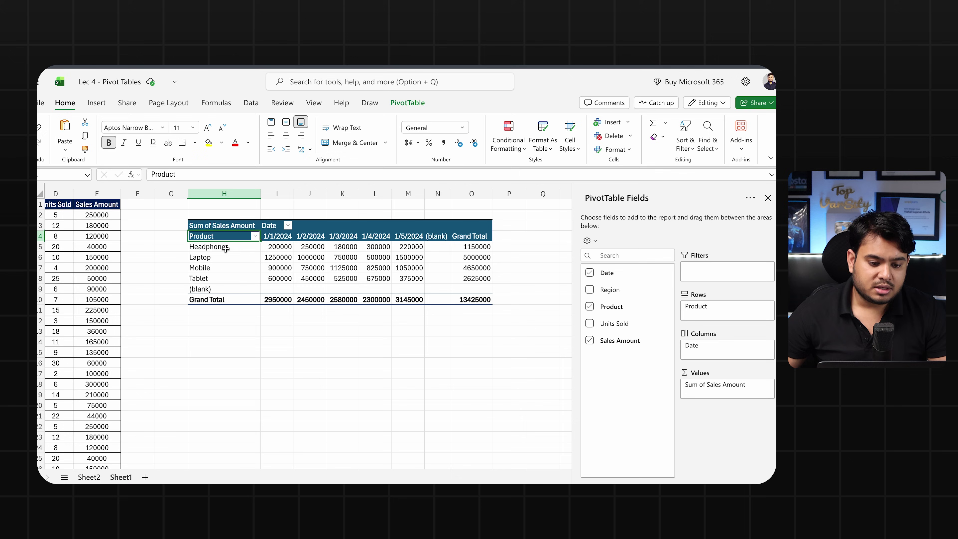
pyautogui.click(227, 264)
pyautogui.moveTo(272, 237); pyautogui.dragTo(401, 235)
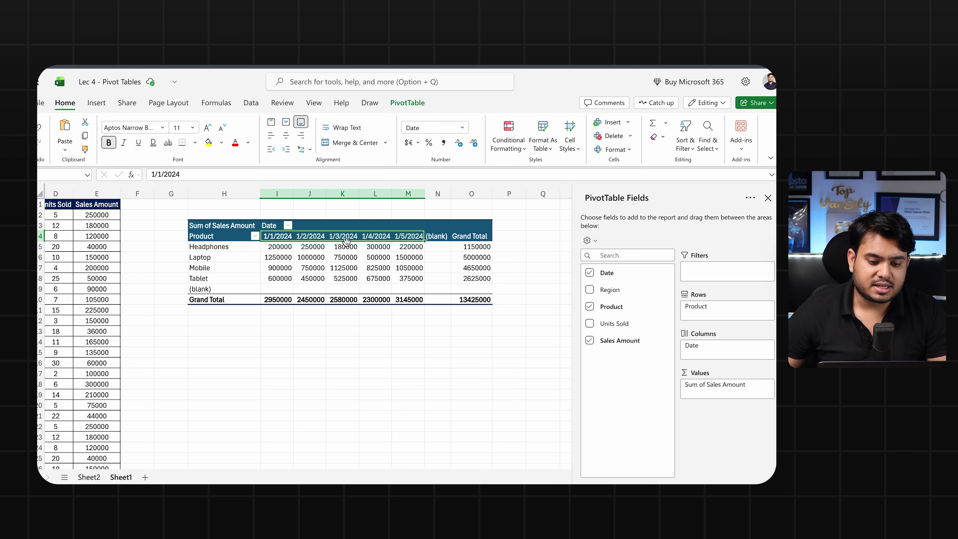
pyautogui.click(355, 257)
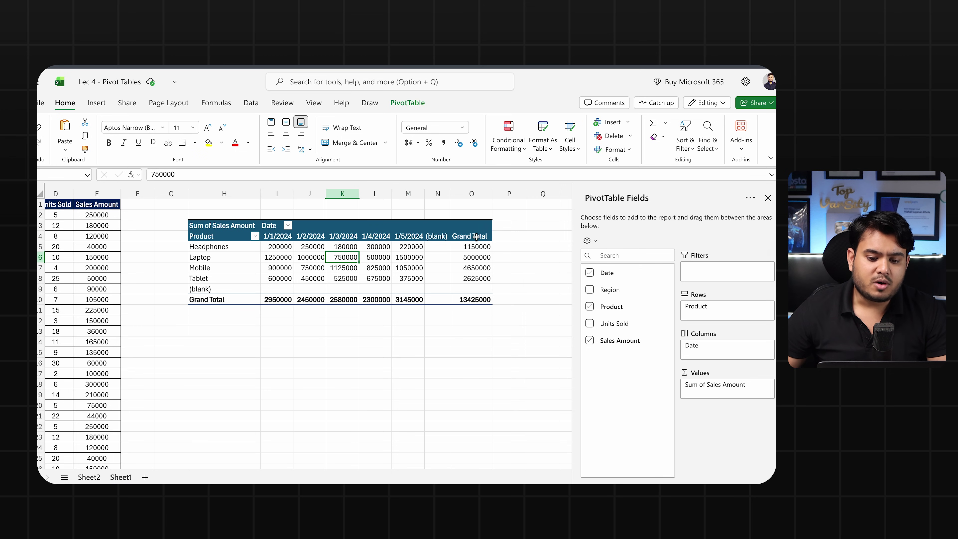
pyautogui.click(443, 241)
pyautogui.hscroll(-3, 293, 271)
pyautogui.click(45, 331)
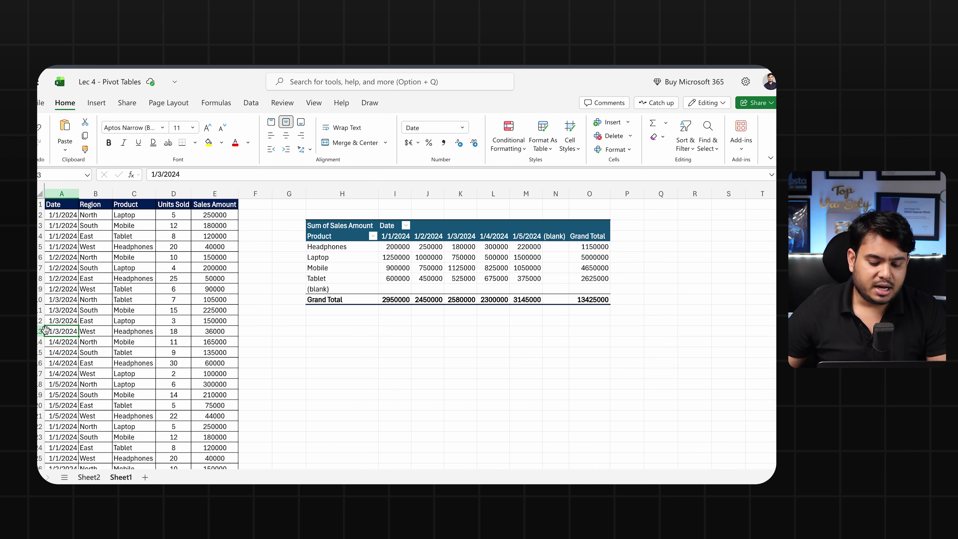
pyautogui.hotkey('ctrl', 'Down')
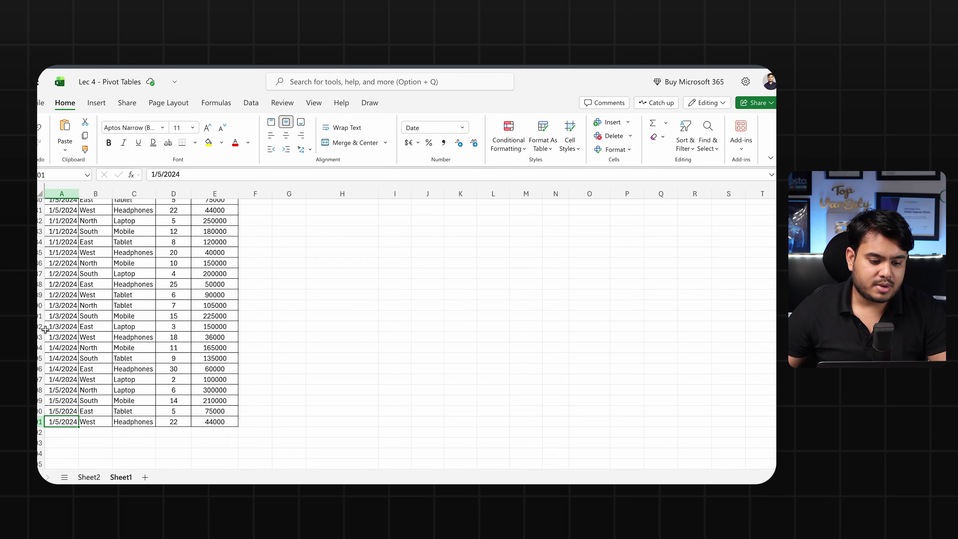
pyautogui.click(450, 294)
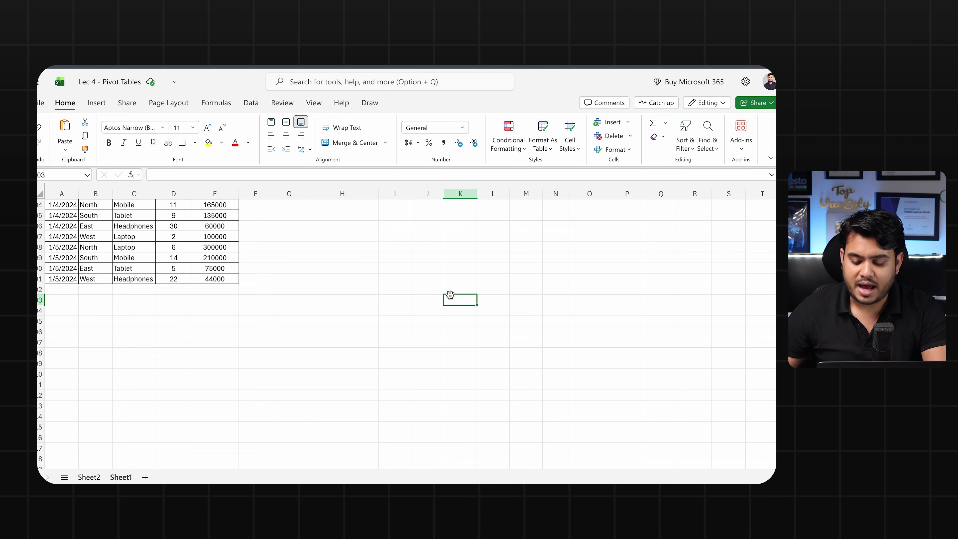
pyautogui.hotkey('ctrl', 'Up')
pyautogui.scroll(3, 450, 295)
pyautogui.hscroll(2, 451, 294)
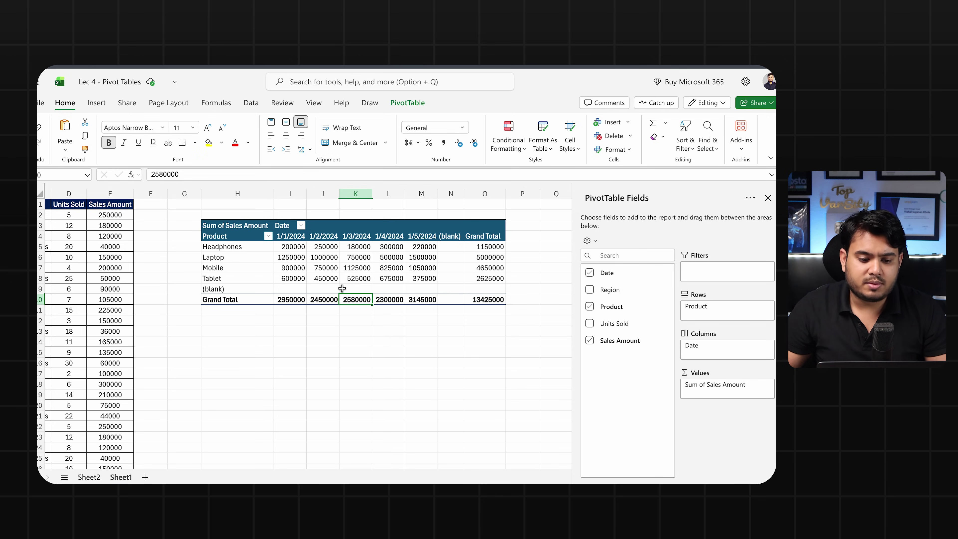
pyautogui.moveTo(249, 236)
pyautogui.mouseDown()
pyautogui.moveTo(473, 285)
pyautogui.moveTo(486, 299)
pyautogui.moveTo(256, 225)
pyautogui.mouseUp()
pyautogui.click(483, 296)
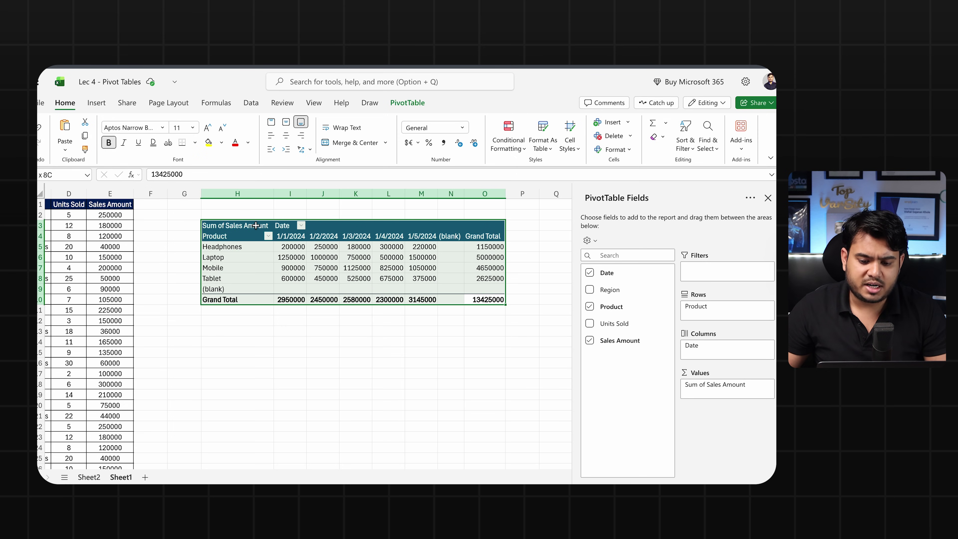
pyautogui.click(486, 255)
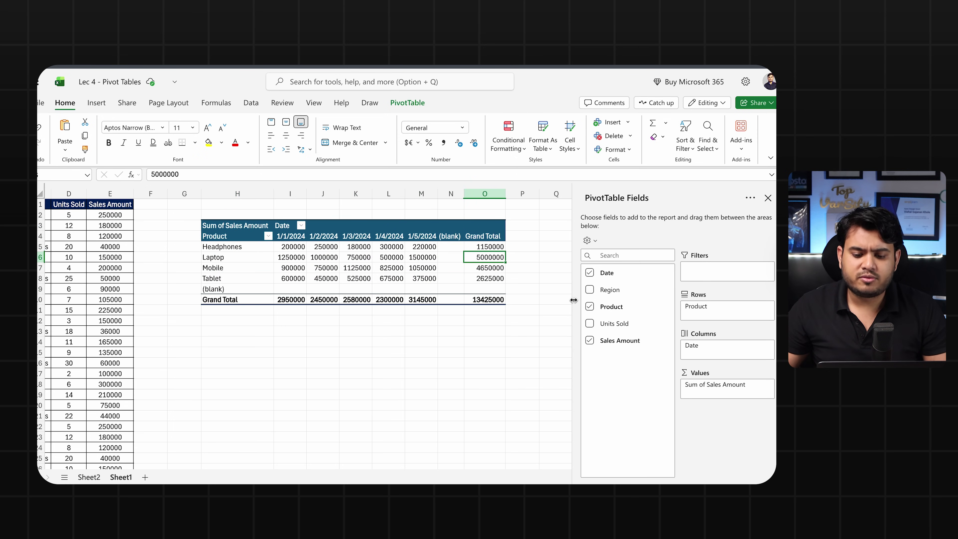
# Step: Regroup rows by Region with Product nested beneath, giving East, North, South and West subtotals
pyautogui.click(592, 308)
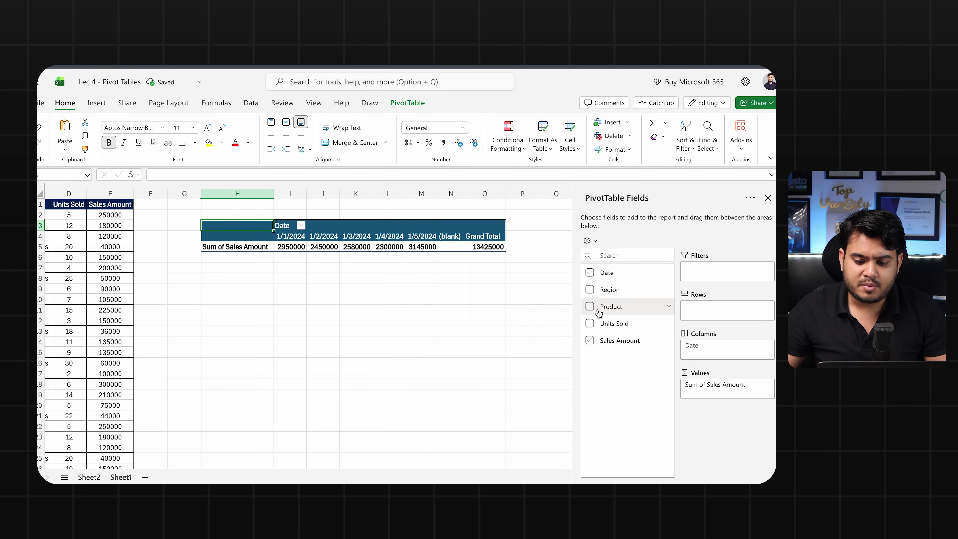
pyautogui.moveTo(592, 289); pyautogui.dragTo(696, 319)
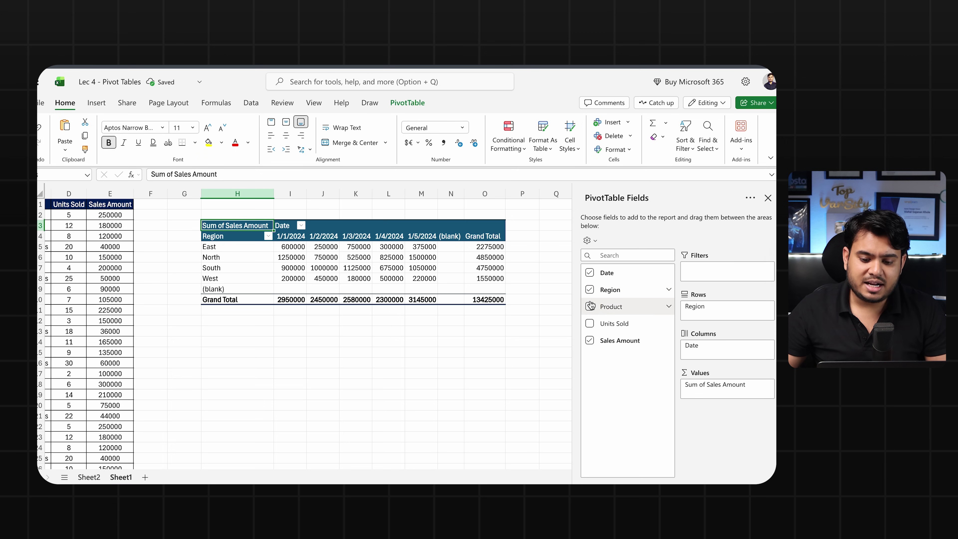
pyautogui.moveTo(591, 312); pyautogui.dragTo(702, 319)
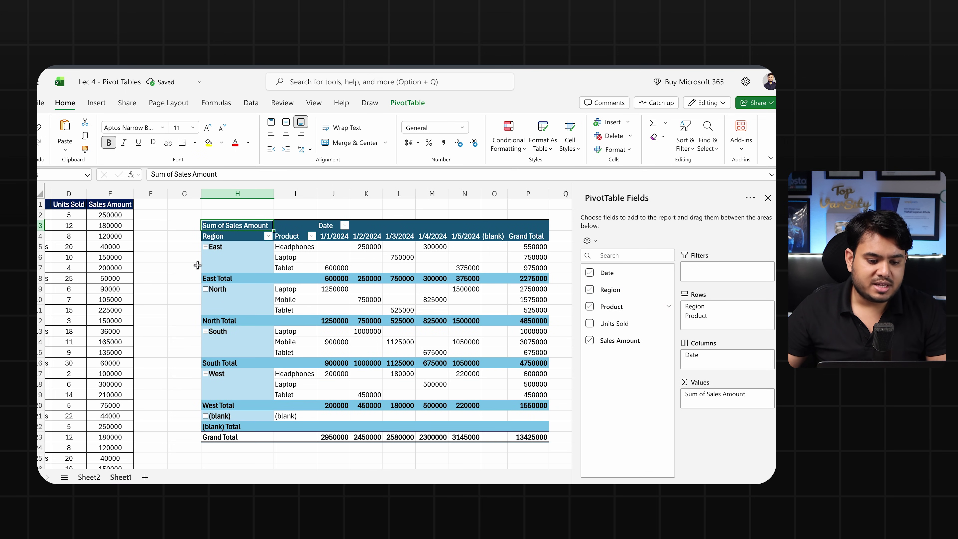
pyautogui.hscroll(1, 206, 260)
pyautogui.click(260, 249)
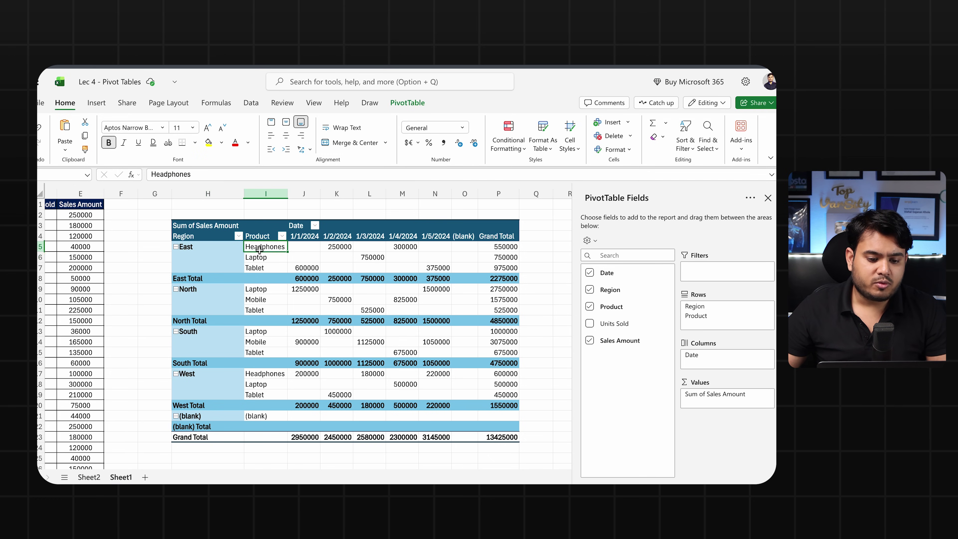
pyautogui.moveTo(259, 249); pyautogui.dragTo(260, 267)
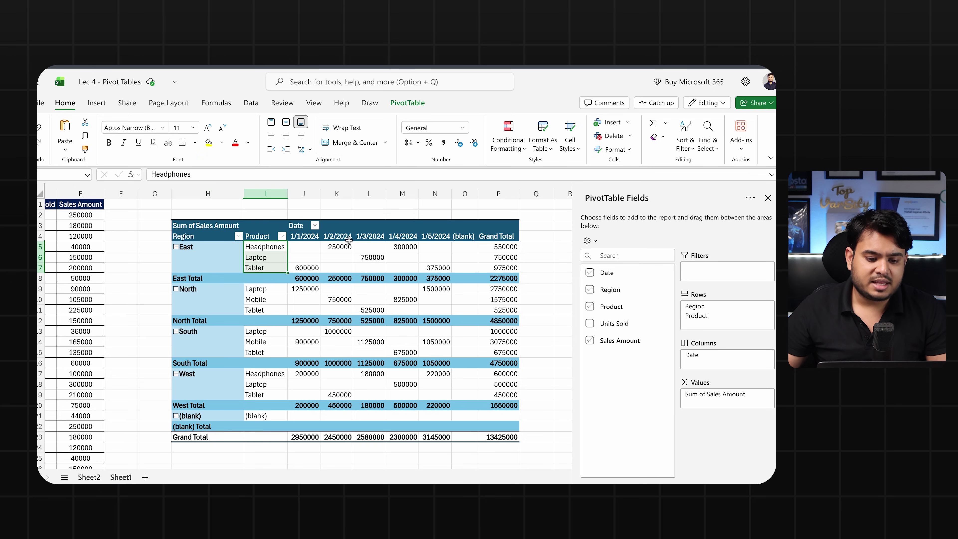
# Step: Drop Date from the columns so each product shows one sales total, e.g. East Laptop 750000
pyautogui.click(589, 272)
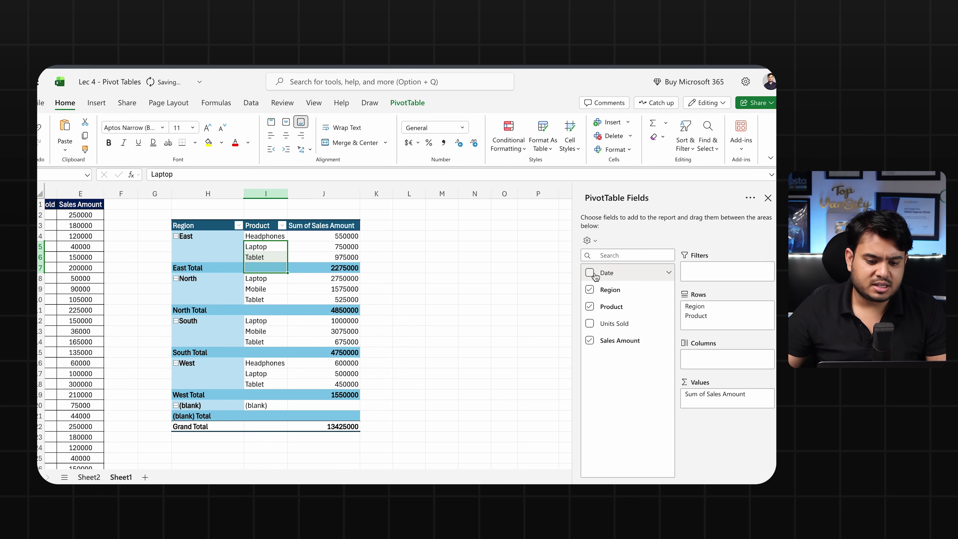
pyautogui.hscroll(-2, 430, 263)
pyautogui.click(401, 250)
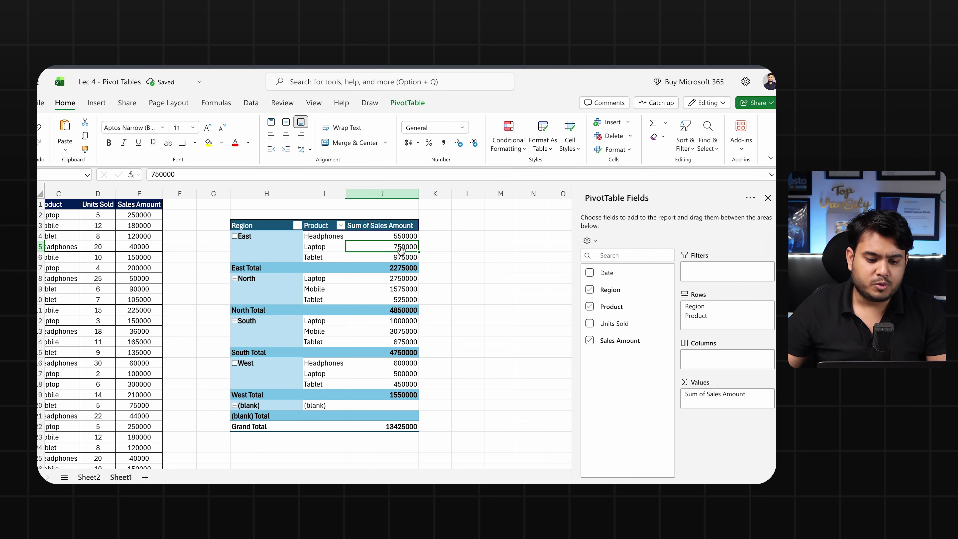
pyautogui.click(267, 237)
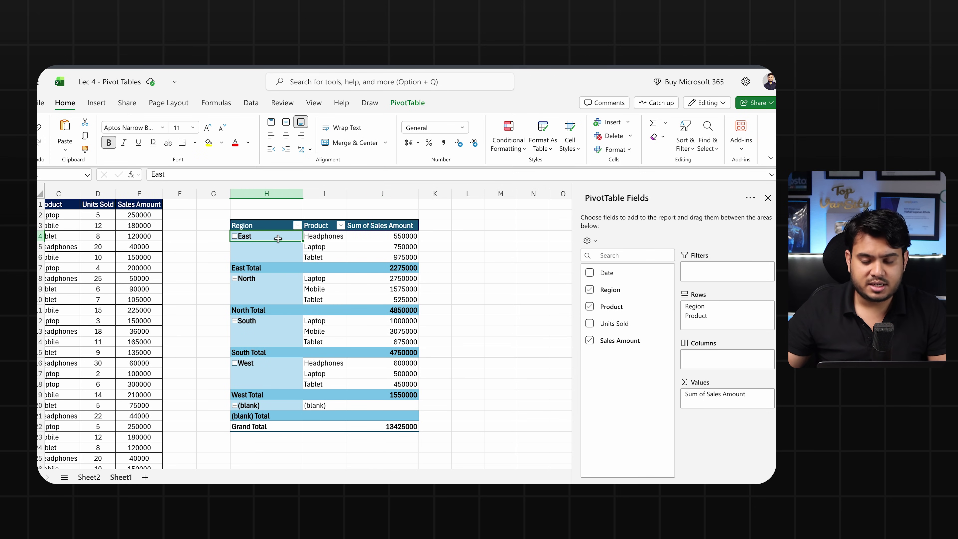
pyautogui.moveTo(331, 238); pyautogui.dragTo(335, 256)
pyautogui.moveTo(396, 250); pyautogui.dragTo(397, 255)
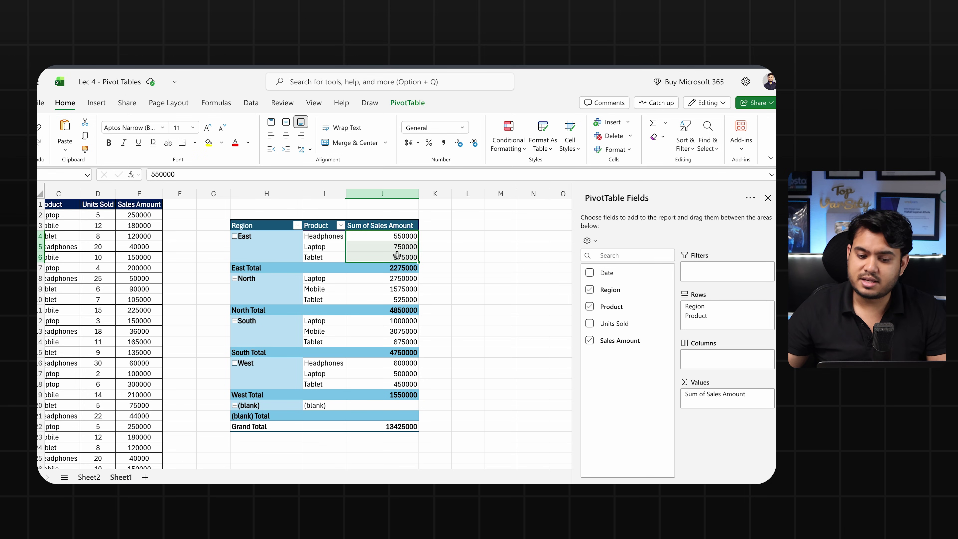
# Step: Collapse the East, North, South, West and (blank) regions to their totals, Grand Total 13425000
pyautogui.click(234, 237)
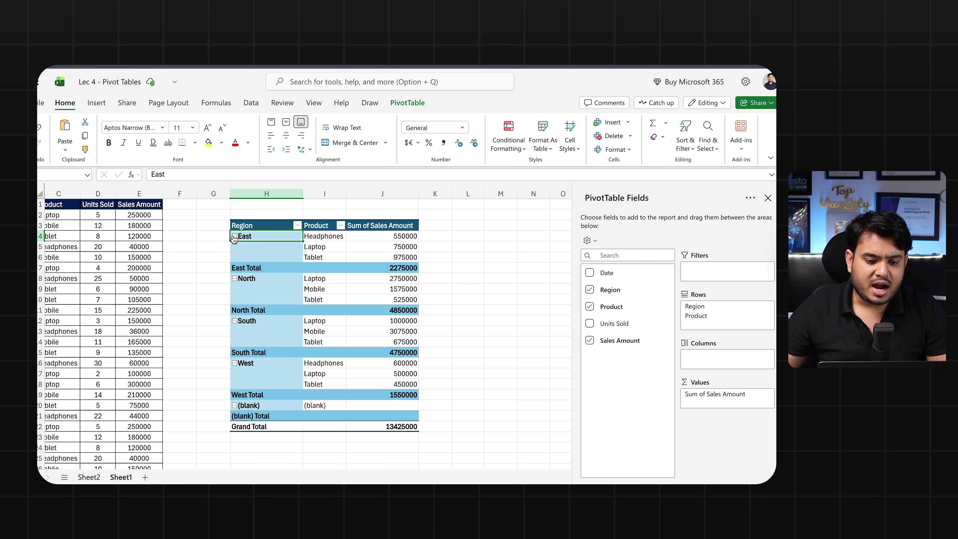
pyautogui.click(234, 246)
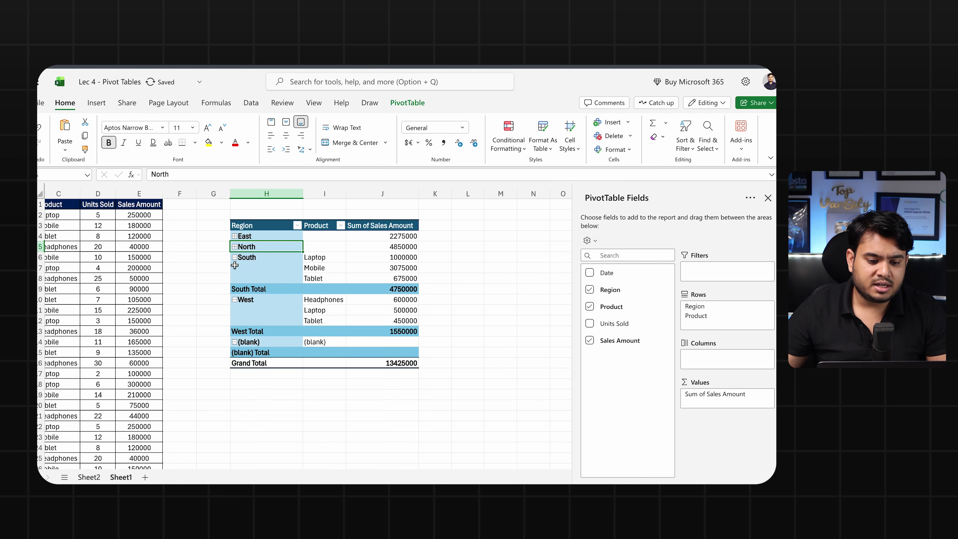
pyautogui.click(234, 257)
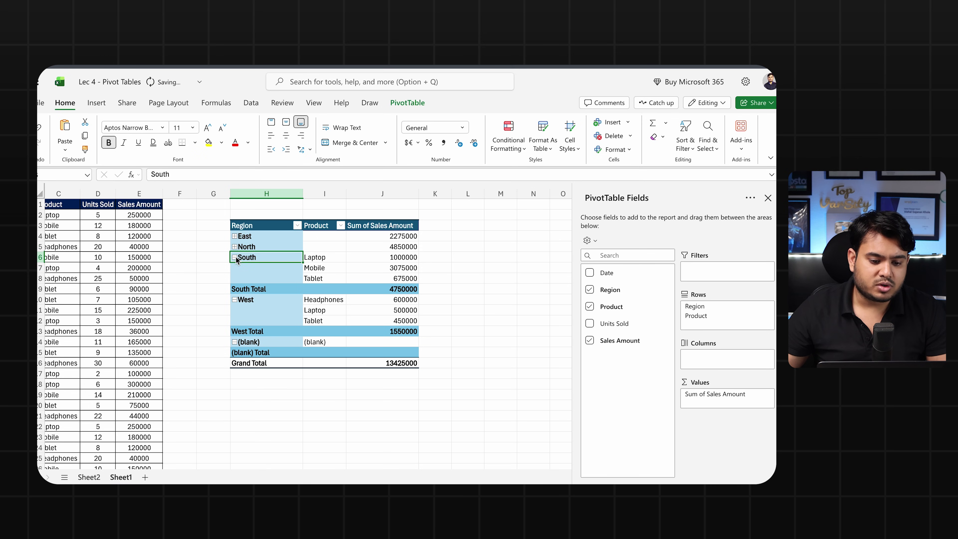
pyautogui.click(234, 268)
pyautogui.click(235, 278)
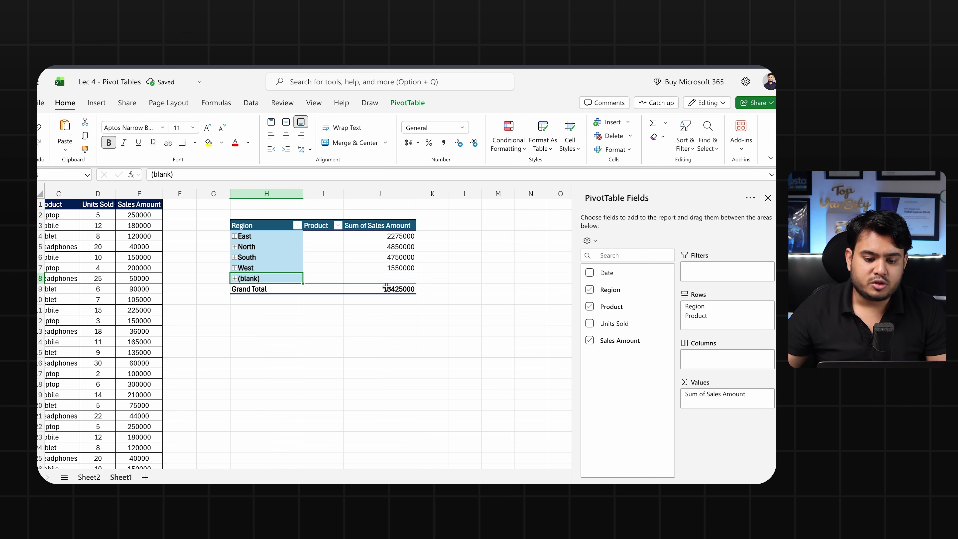
pyautogui.click(387, 288)
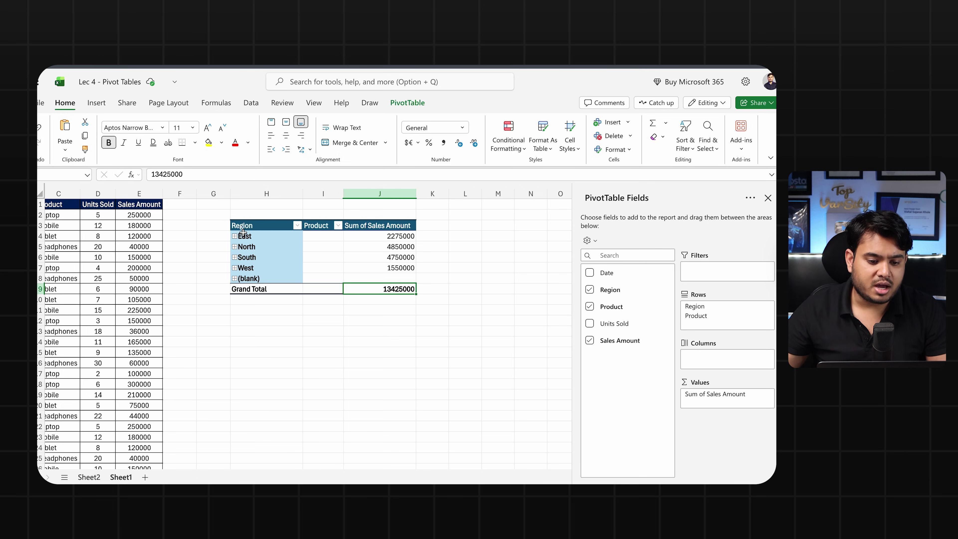
# Step: Expand East, North, South and West again to show their products
pyautogui.click(236, 235)
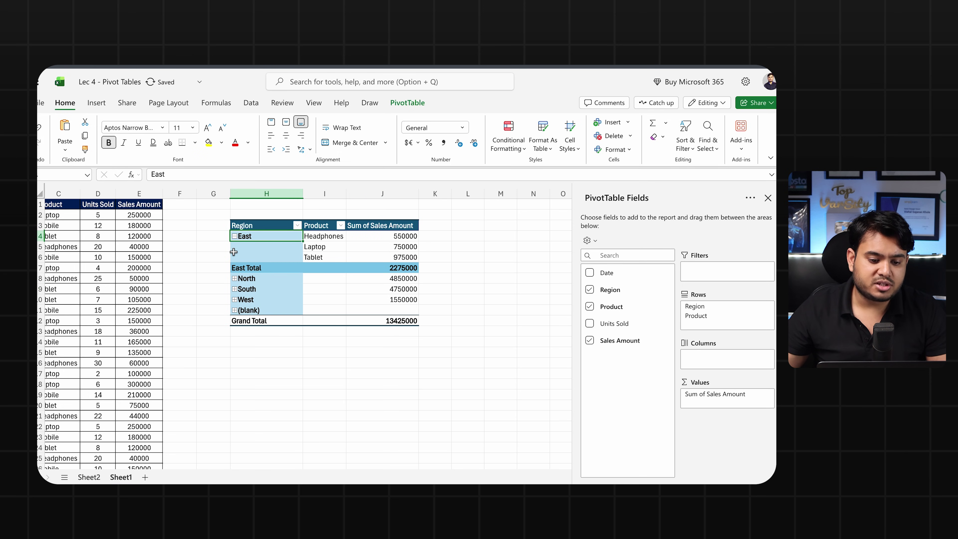
pyautogui.click(234, 278)
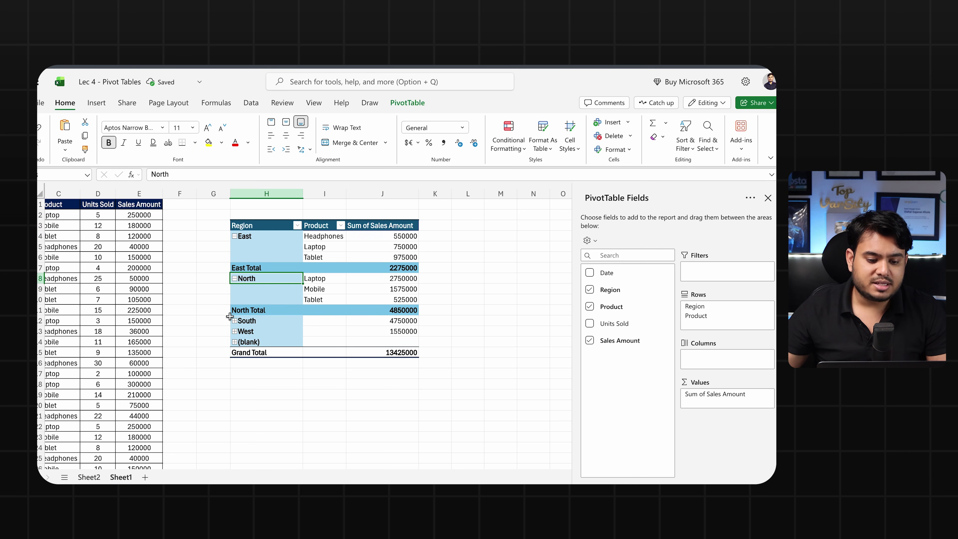
pyautogui.click(234, 321)
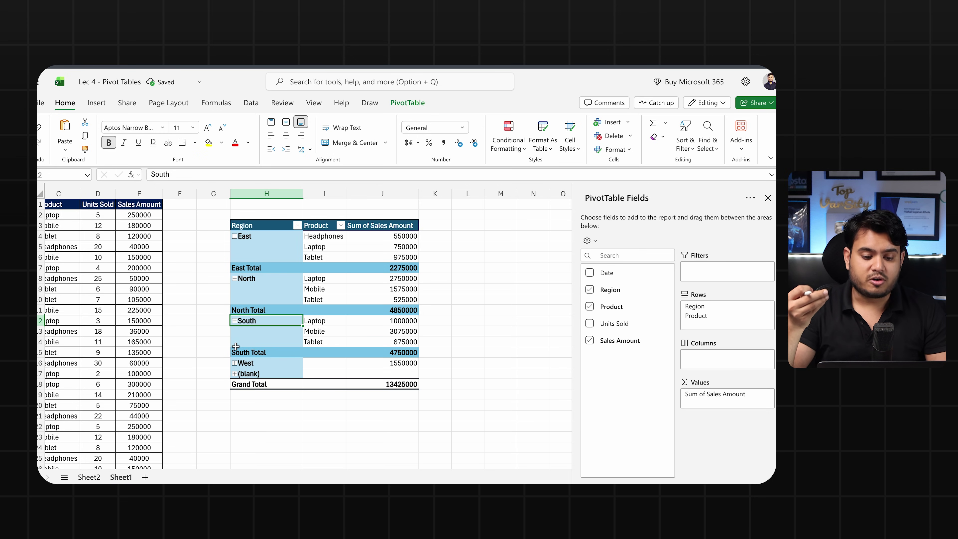
pyautogui.click(235, 363)
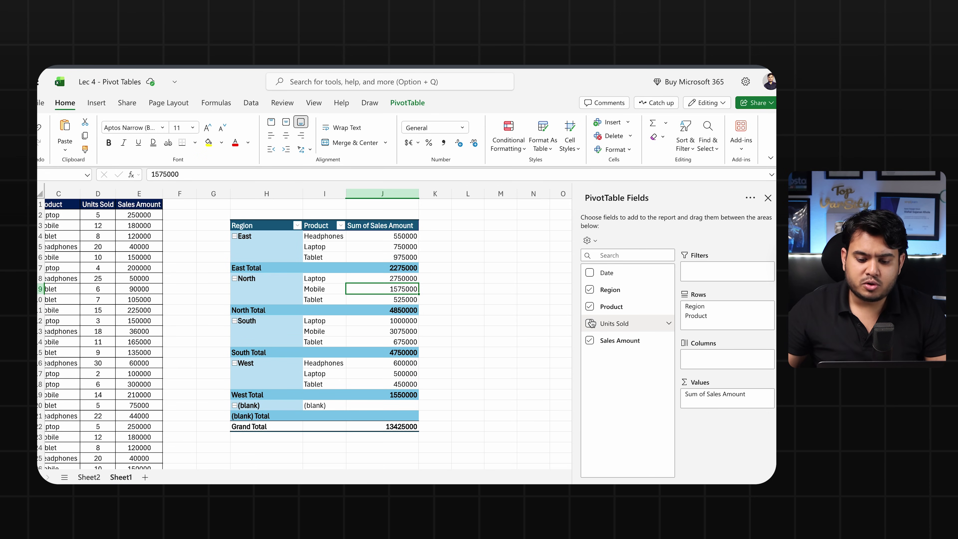
# Step: Add Sum of Units Sold beside sales and check it, e.g. East 355 units, Grand Total 1160
pyautogui.moveTo(591, 325); pyautogui.dragTo(701, 406)
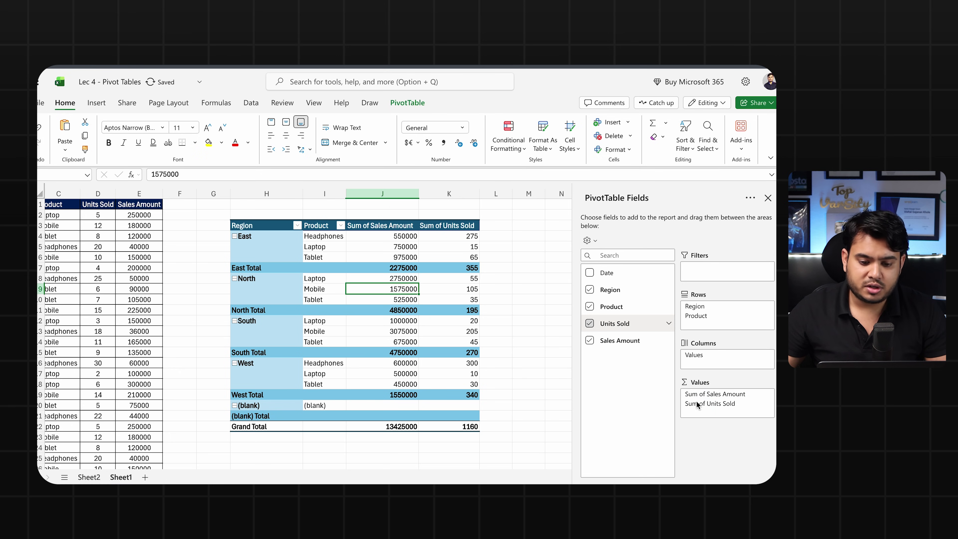
pyautogui.moveTo(459, 236); pyautogui.dragTo(456, 383)
pyautogui.click(404, 309)
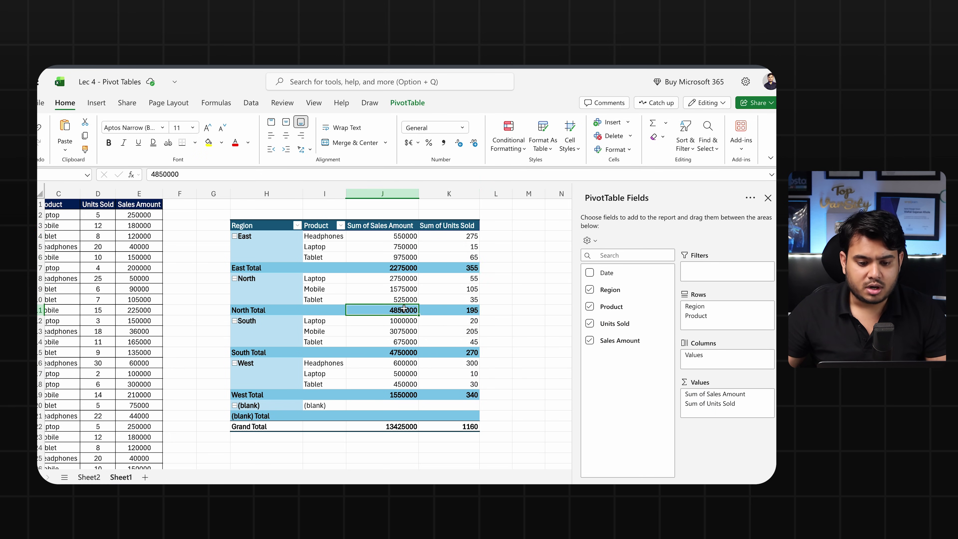
pyautogui.click(259, 224)
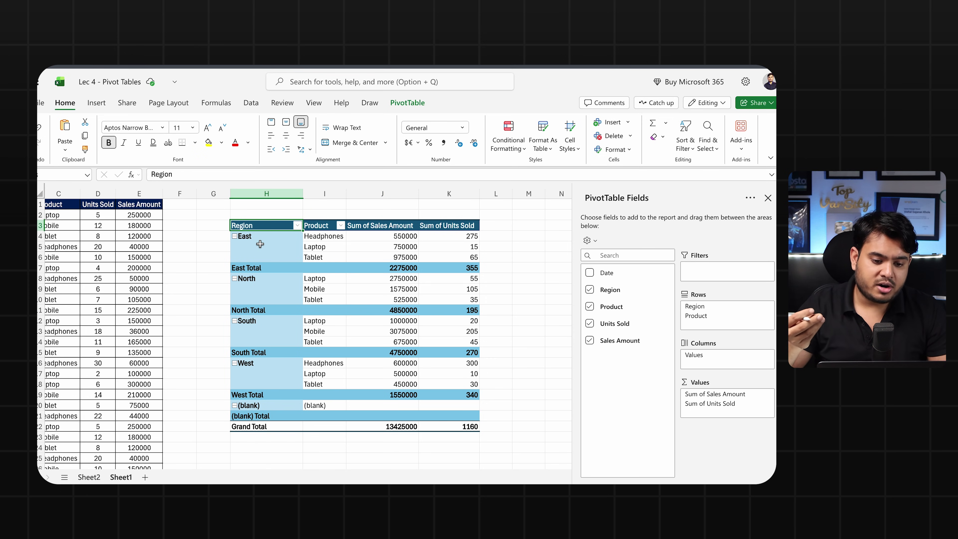
pyautogui.click(323, 228)
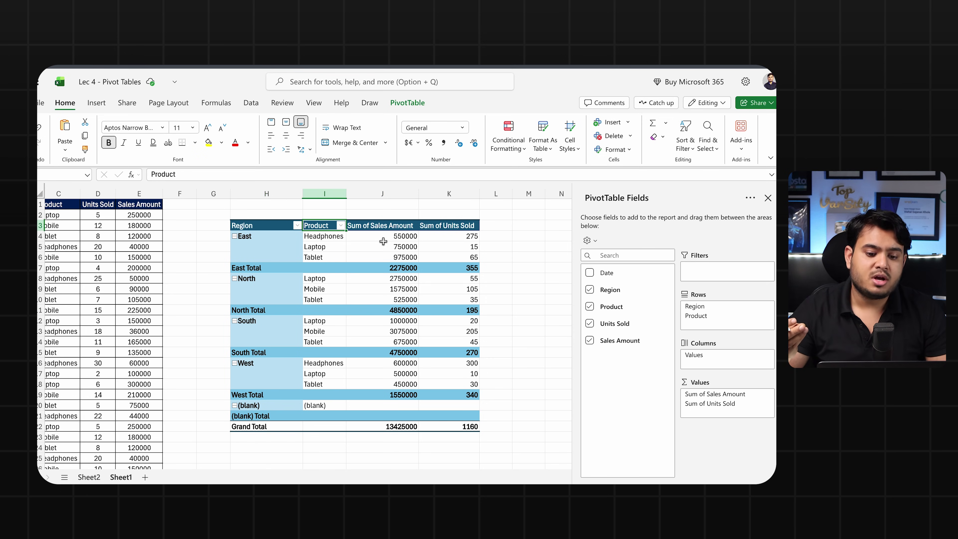
pyautogui.click(385, 228)
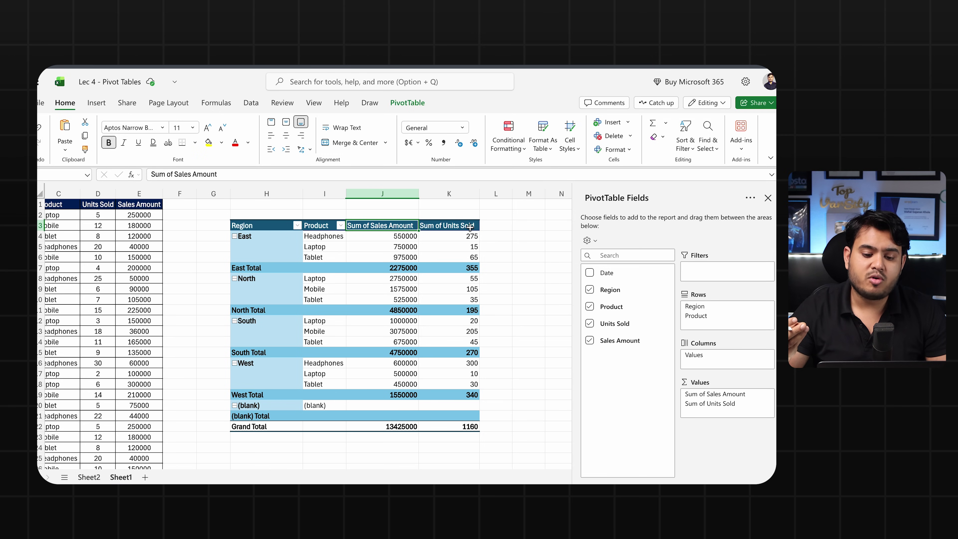
pyautogui.click(466, 235)
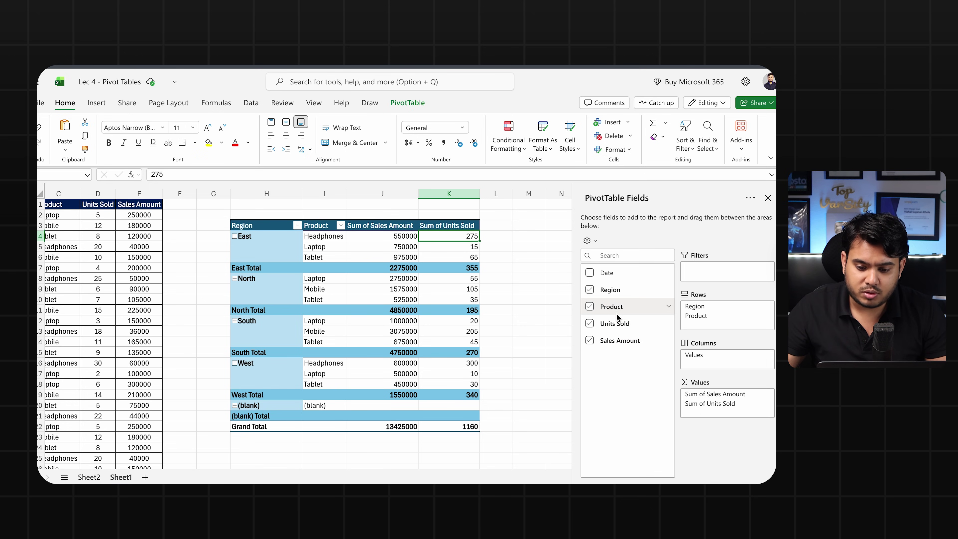
# Step: Add Sales Amount again as a third value field and summarize it by Average
pyautogui.moveTo(614, 343); pyautogui.dragTo(736, 414)
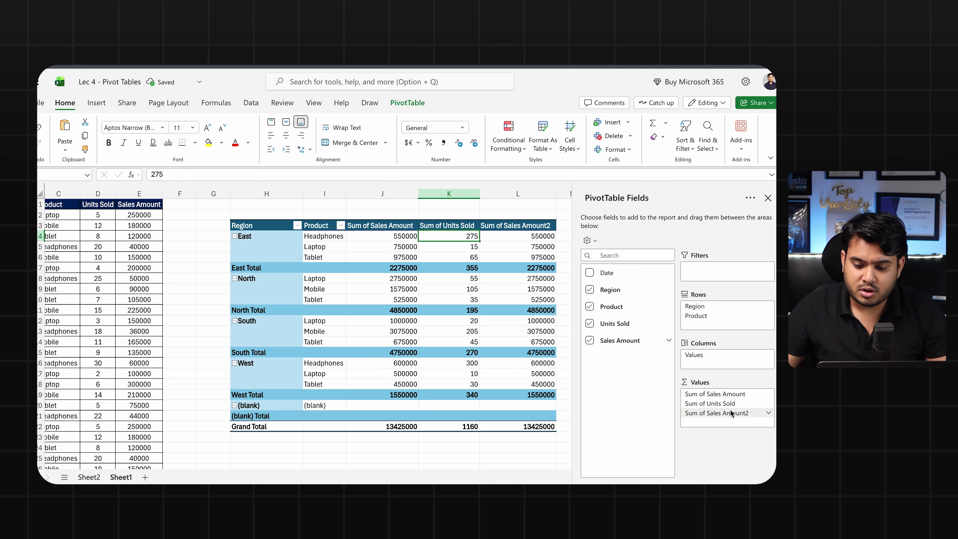
pyautogui.click(768, 414)
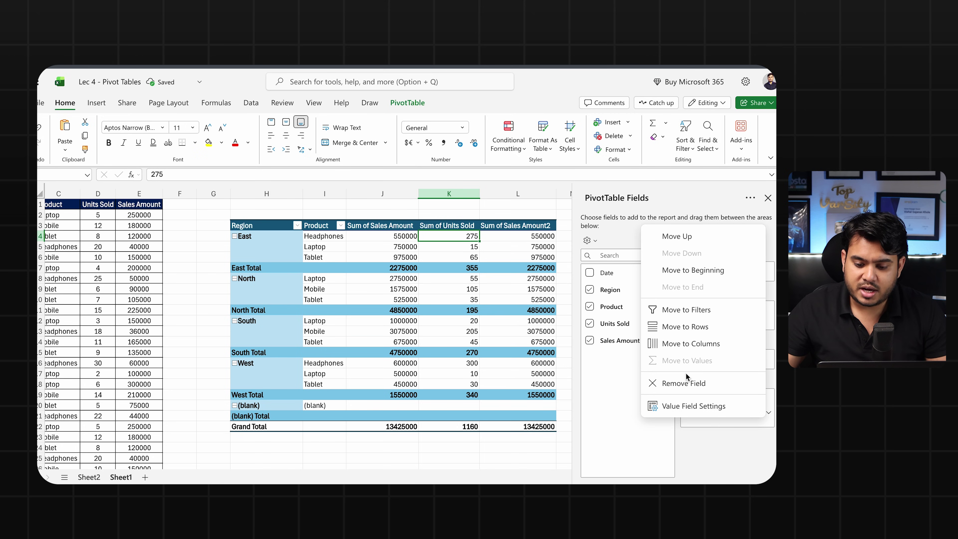
pyautogui.click(674, 407)
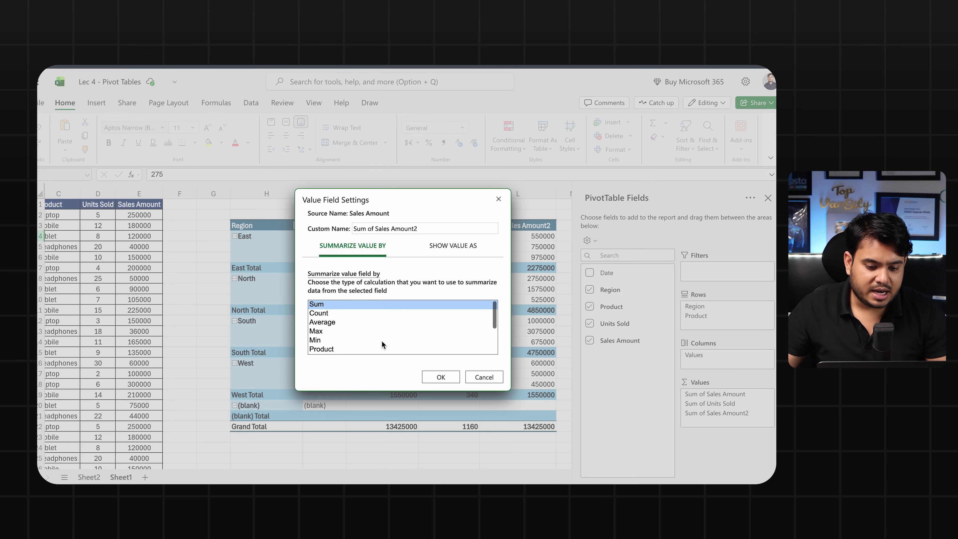
pyautogui.click(351, 322)
pyautogui.click(442, 379)
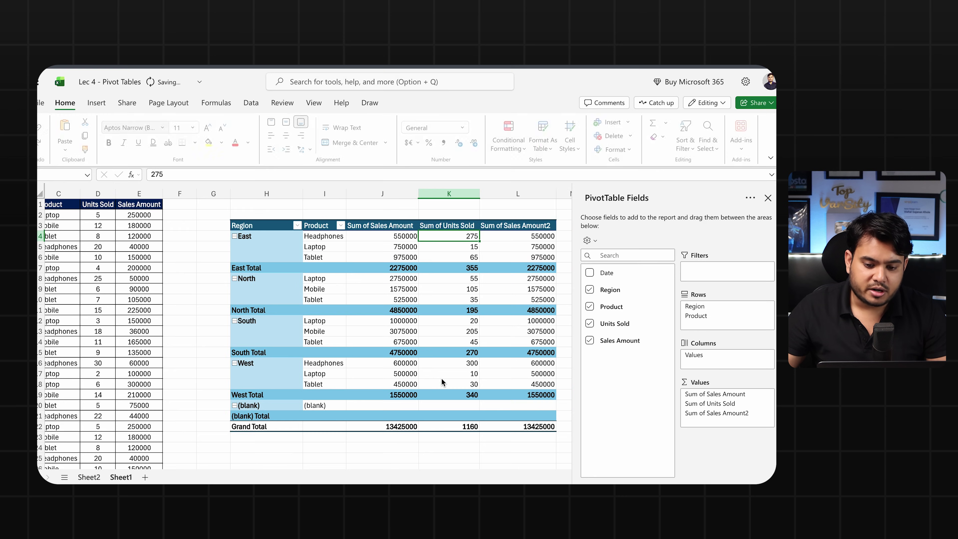
# Step: Check the Average of Sales Amount2 column, e.g. South Total average of 190000
pyautogui.hscroll(1, 536, 245)
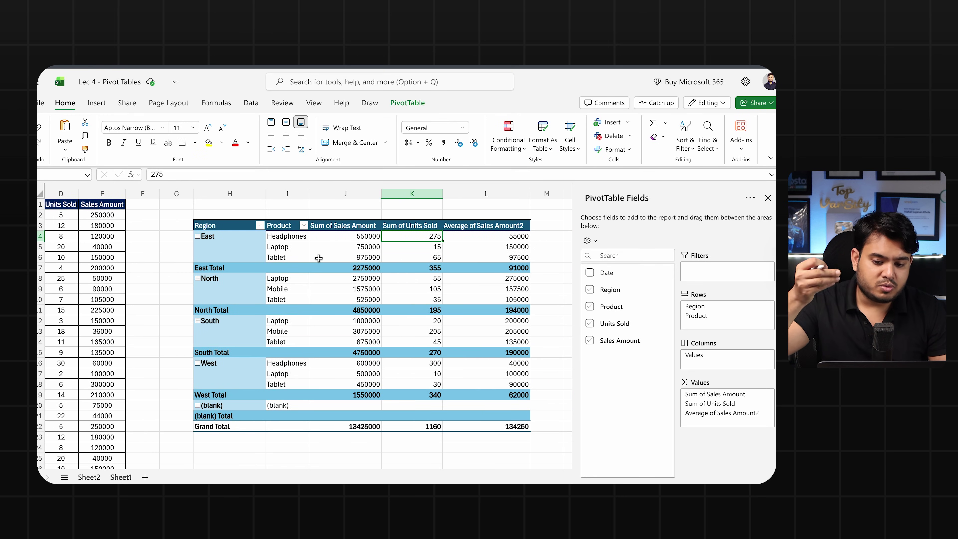
pyautogui.click(243, 243)
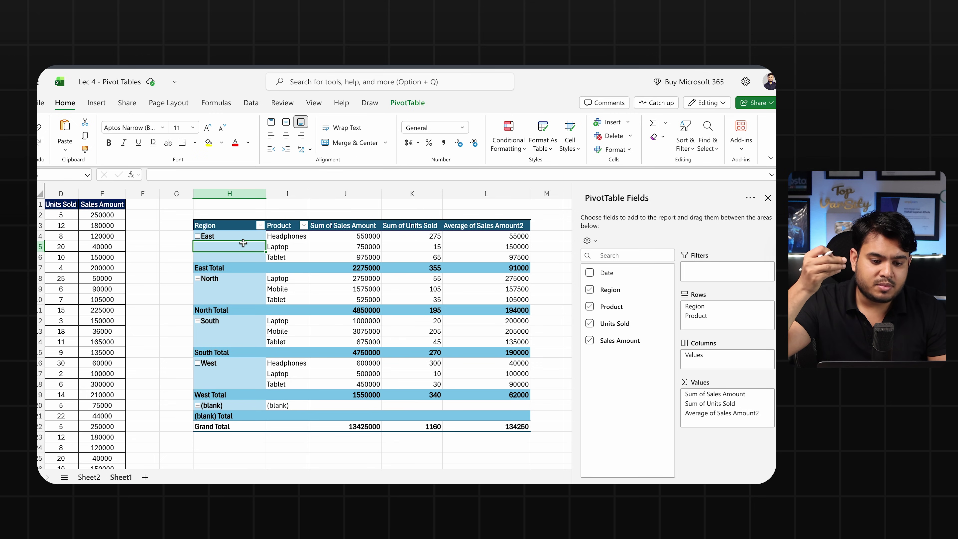
pyautogui.click(303, 240)
pyautogui.moveTo(293, 284); pyautogui.dragTo(506, 284)
pyautogui.click(516, 279)
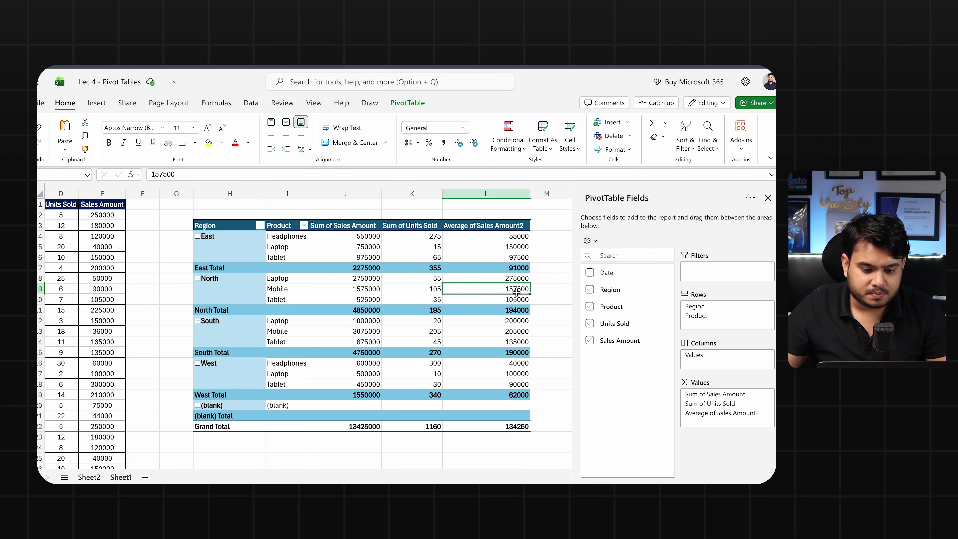
pyautogui.hscroll(-1, 482, 354)
pyautogui.click(482, 354)
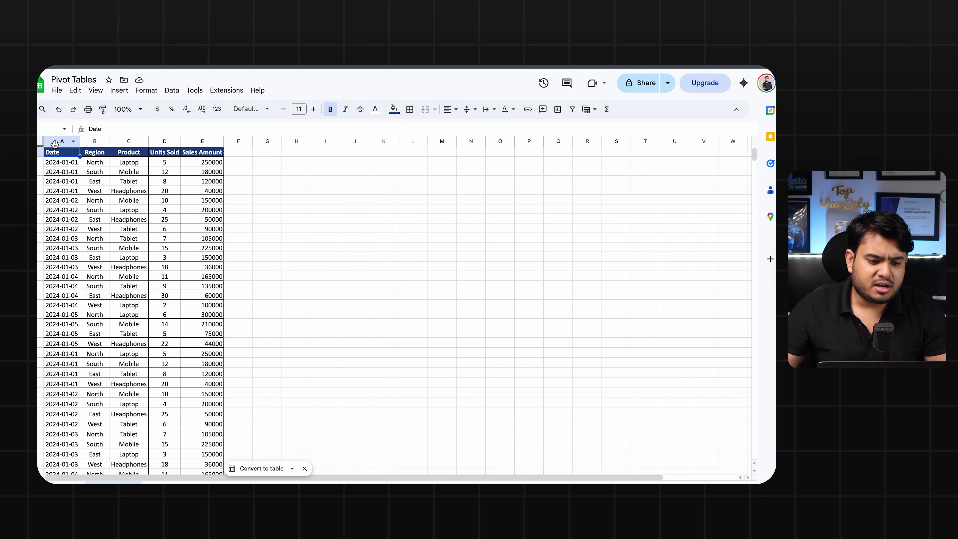
# Step: Create a pivot table from columns A–E at Sales_Data!I3 on the existing sheet
pyautogui.moveTo(55, 147); pyautogui.dragTo(193, 143)
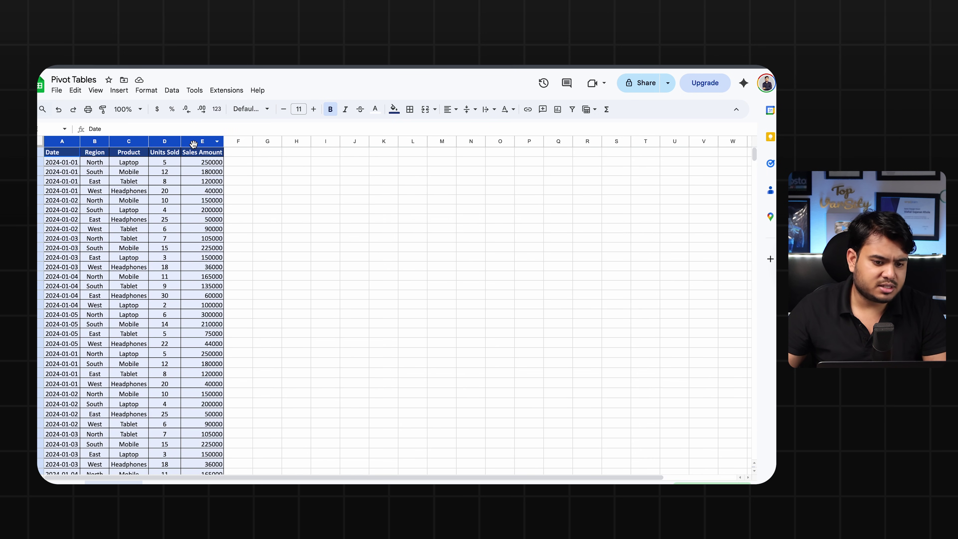
pyautogui.click(118, 90)
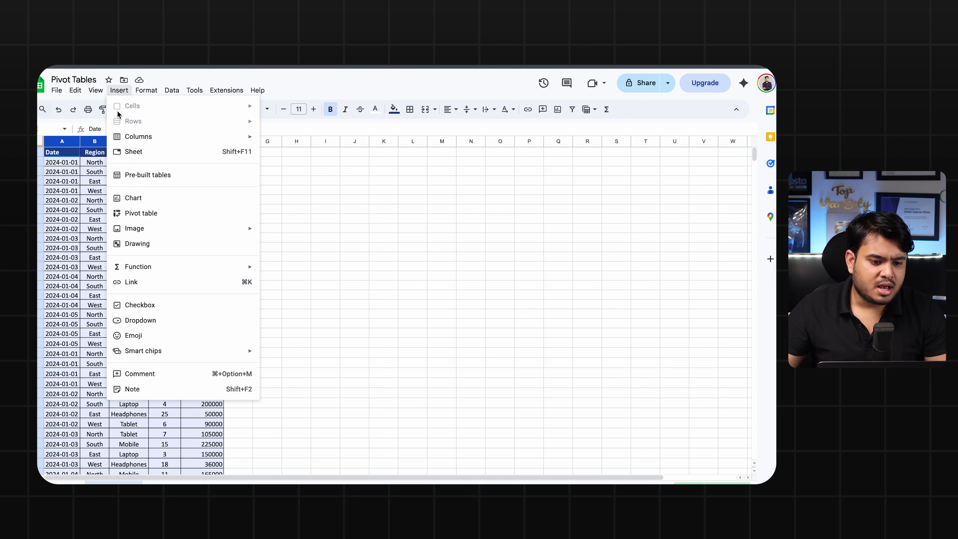
pyautogui.click(129, 218)
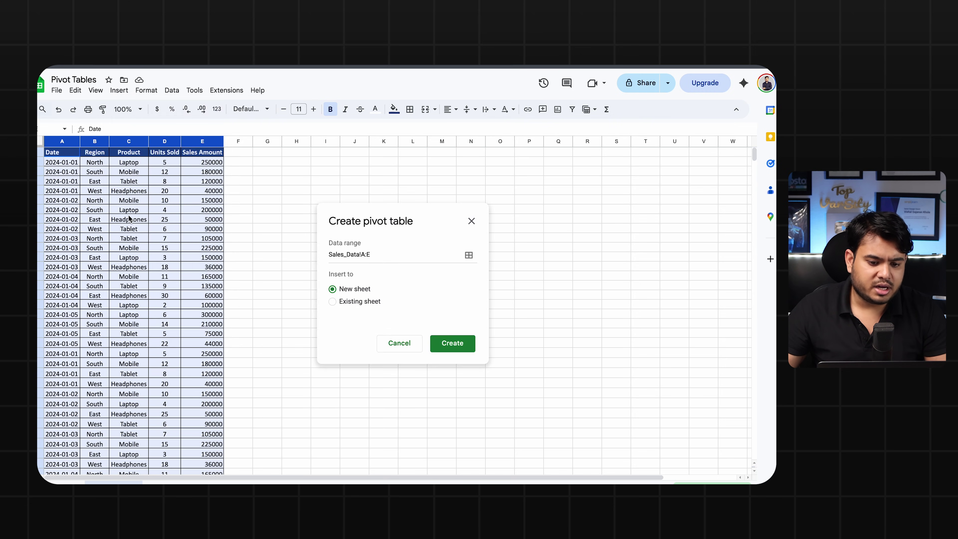
pyautogui.click(333, 302)
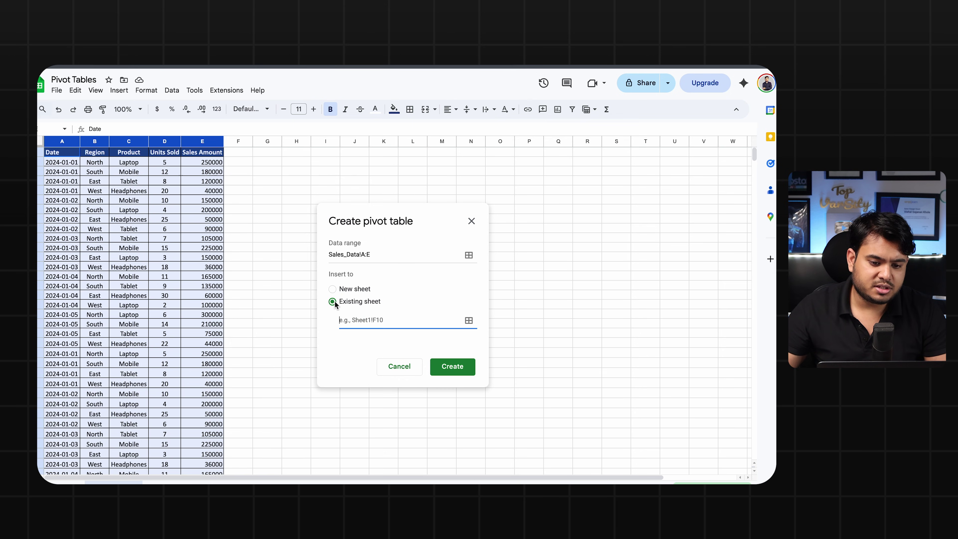
pyautogui.click(329, 153)
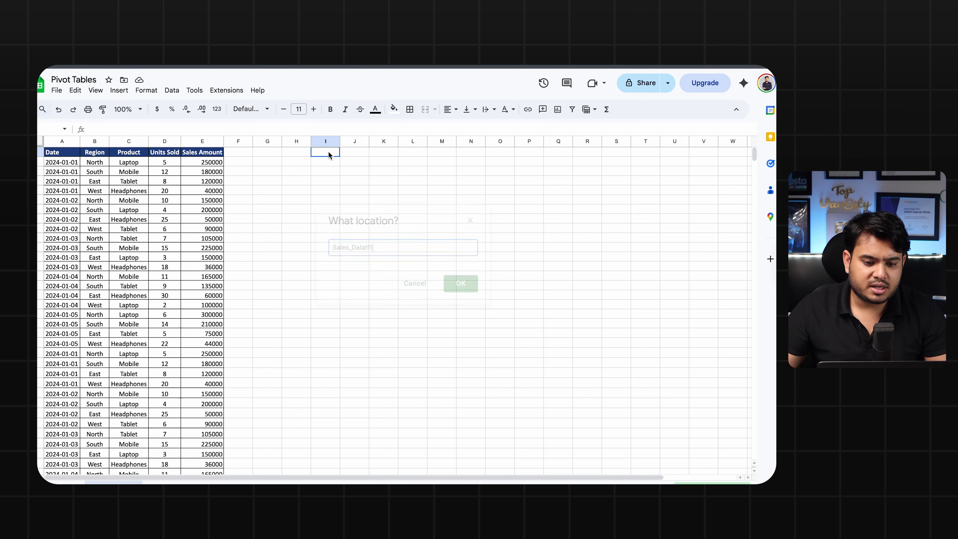
pyautogui.click(331, 173)
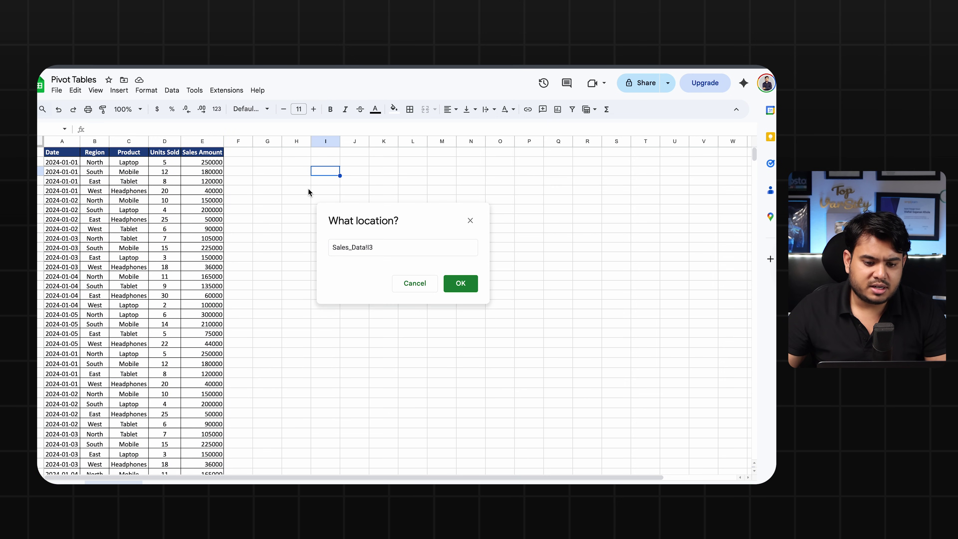
pyautogui.click(460, 284)
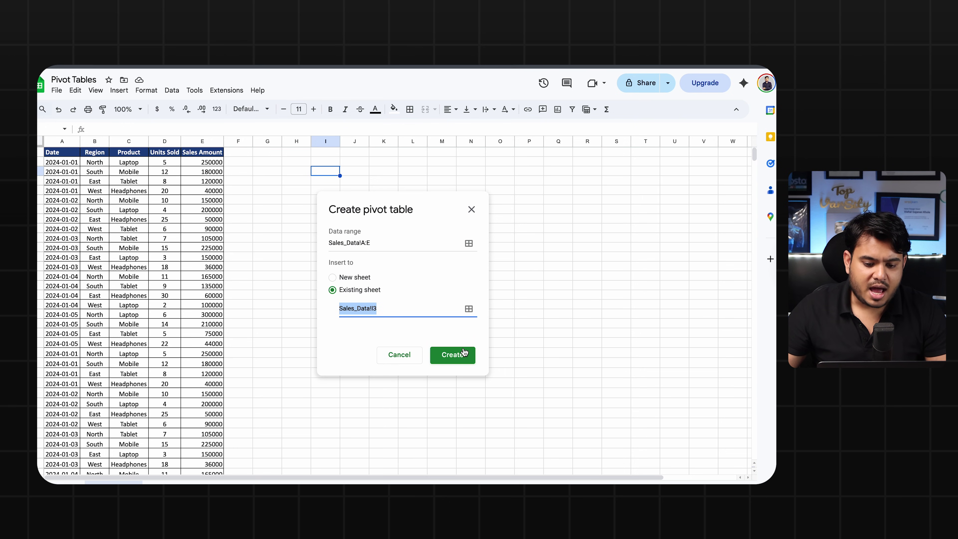
pyautogui.click(461, 356)
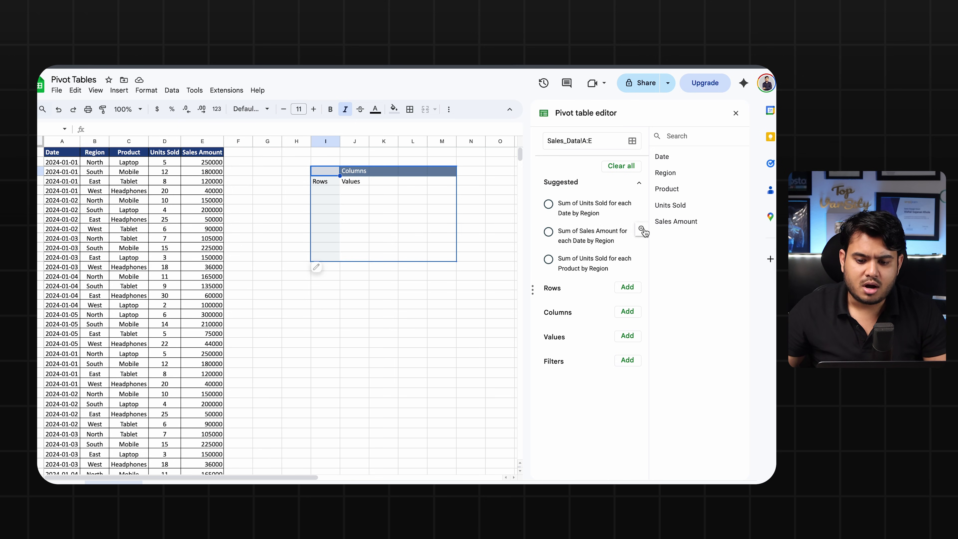
# Step: Set Region as rows and SUM of Sales Amount as values, then widen column J
pyautogui.moveTo(669, 173); pyautogui.dragTo(597, 292)
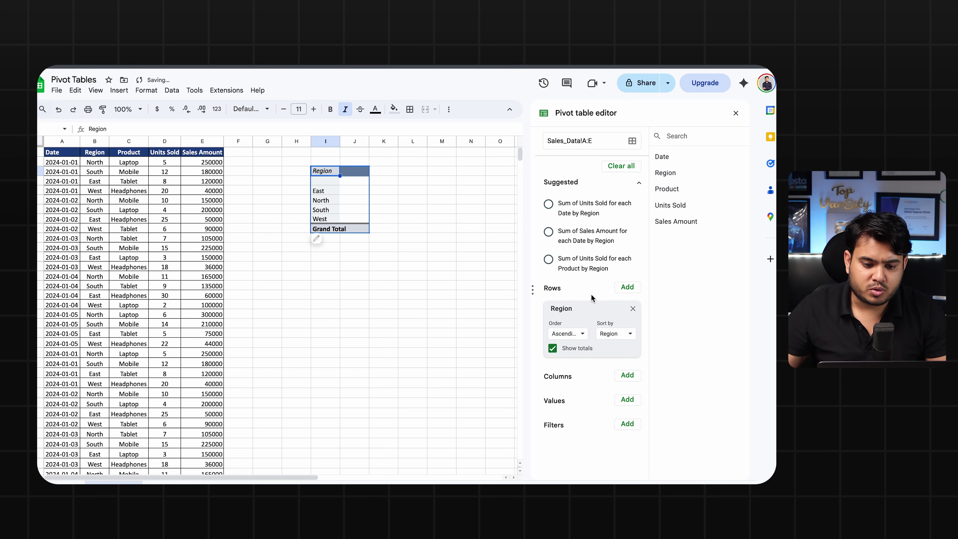
pyautogui.moveTo(675, 221); pyautogui.dragTo(591, 401)
pyautogui.moveTo(369, 141); pyautogui.dragTo(397, 143)
pyautogui.click(401, 141)
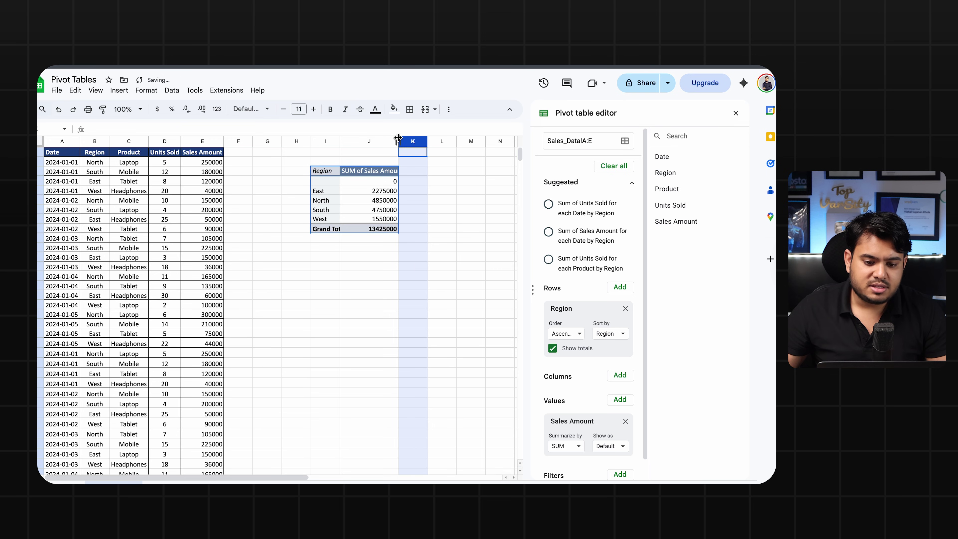
pyautogui.moveTo(399, 142); pyautogui.dragTo(415, 141)
pyautogui.click(385, 180)
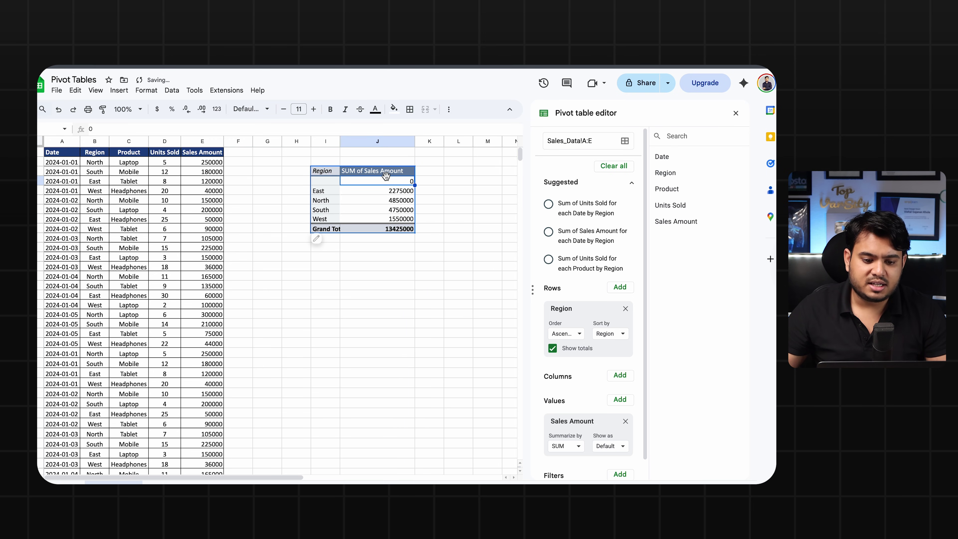
pyautogui.scroll(-1, 587, 337)
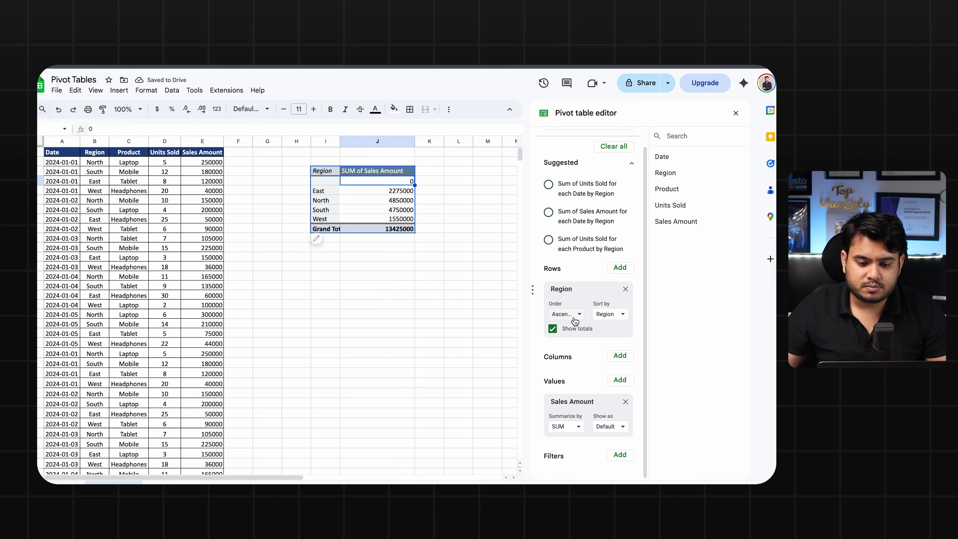
pyautogui.scroll(1, 574, 319)
pyautogui.scroll(-1, 638, 394)
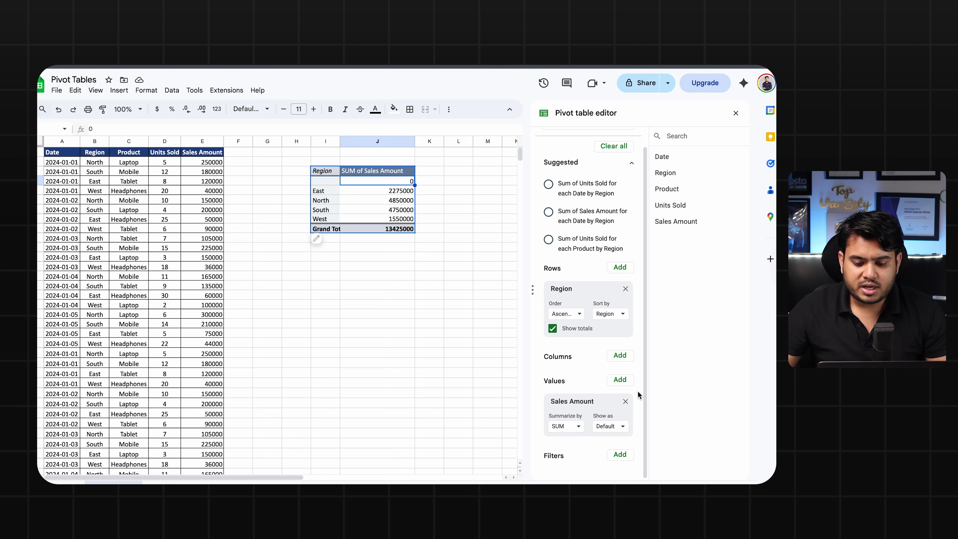
pyautogui.click(597, 428)
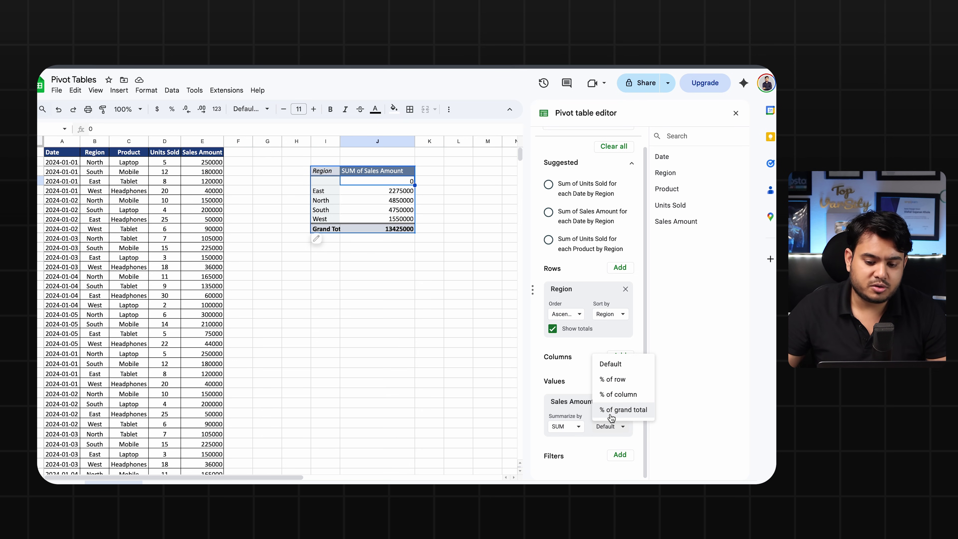
pyautogui.click(576, 428)
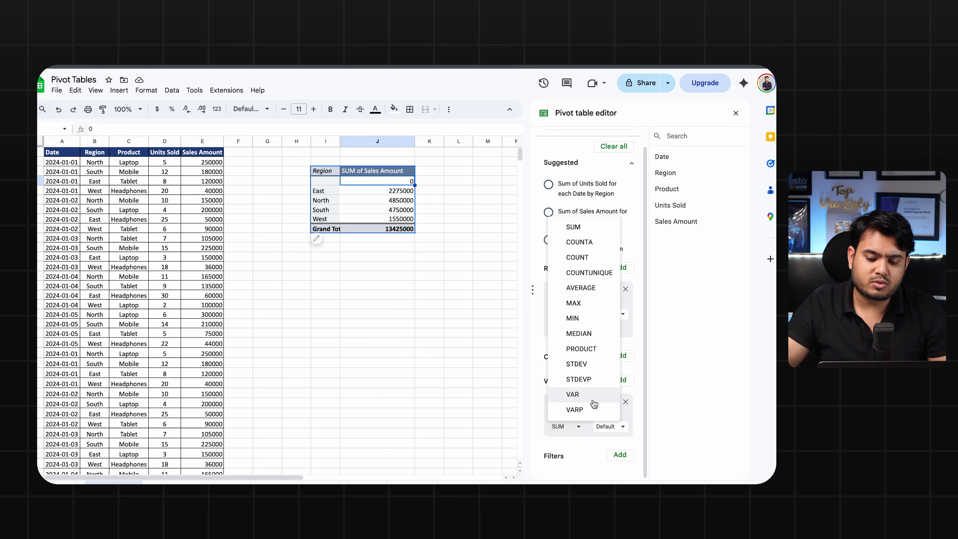
pyautogui.click(531, 365)
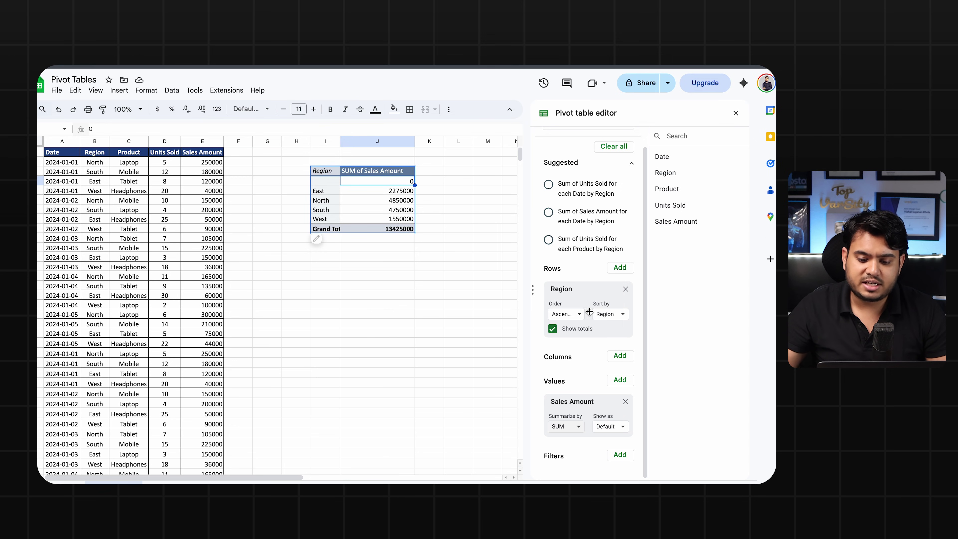
pyautogui.click(580, 315)
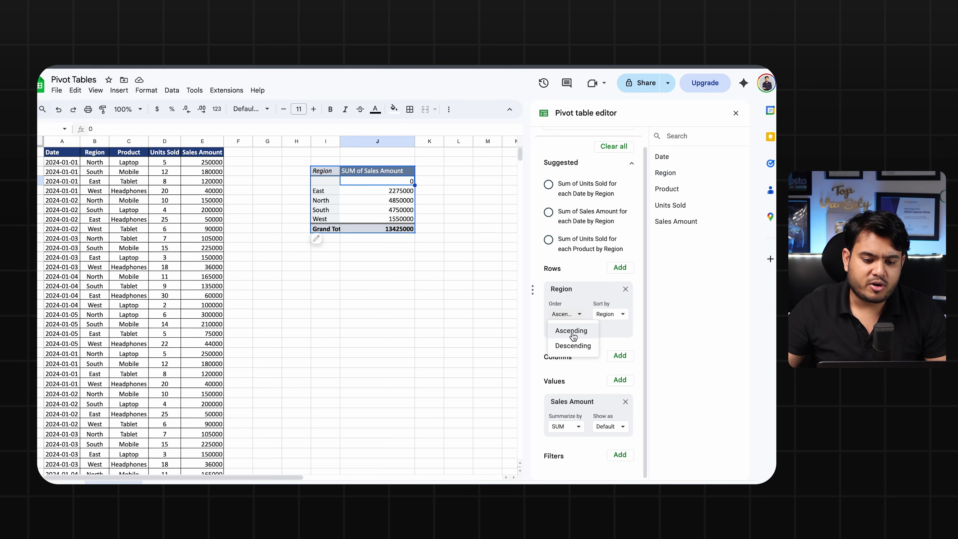
# Step: Try Descending region order, restore Ascending, then close the pivot table editor
pyautogui.click(572, 334)
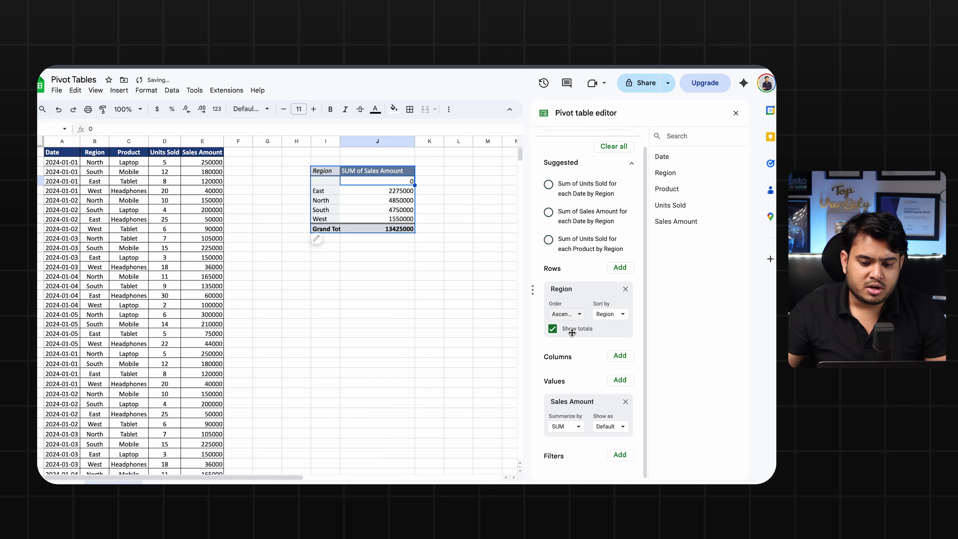
pyautogui.click(575, 319)
pyautogui.click(570, 344)
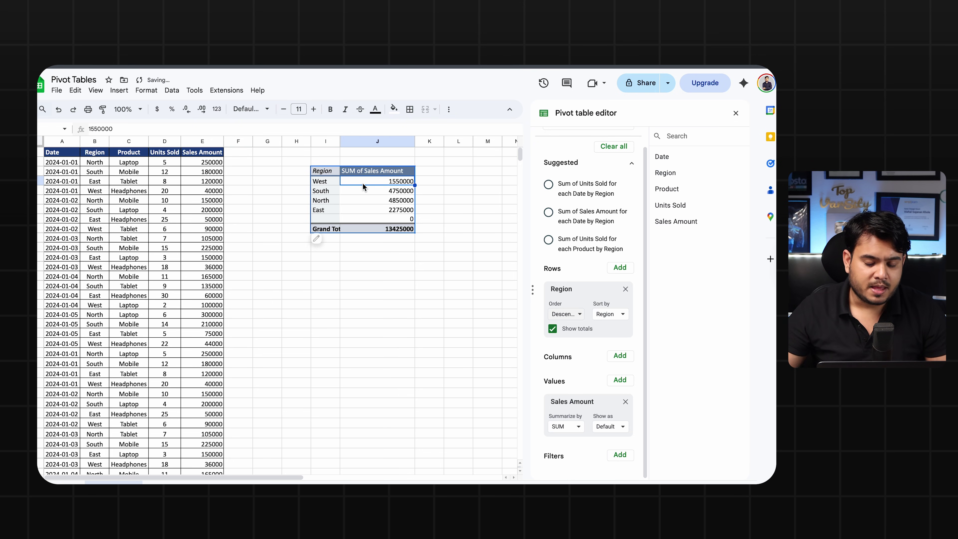
pyautogui.click(572, 319)
pyautogui.click(574, 332)
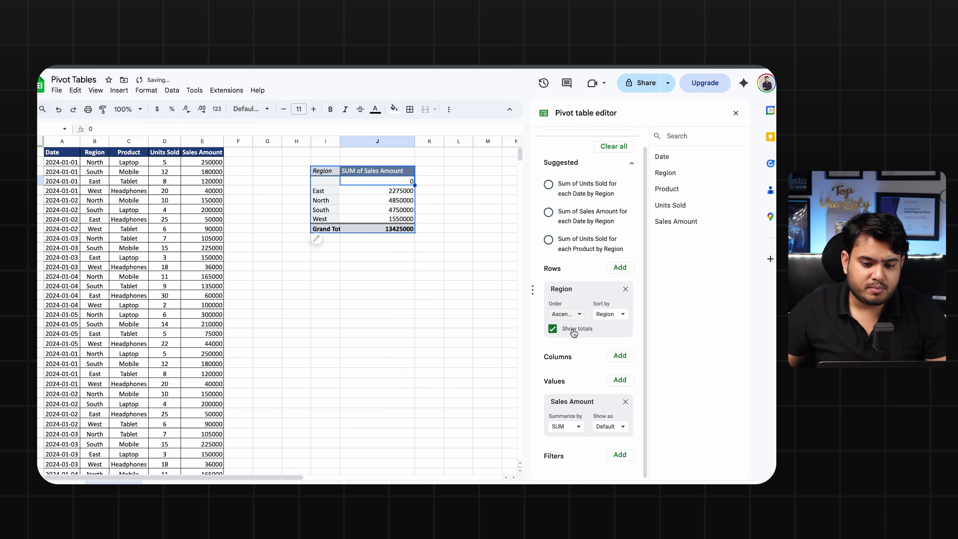
pyautogui.click(453, 268)
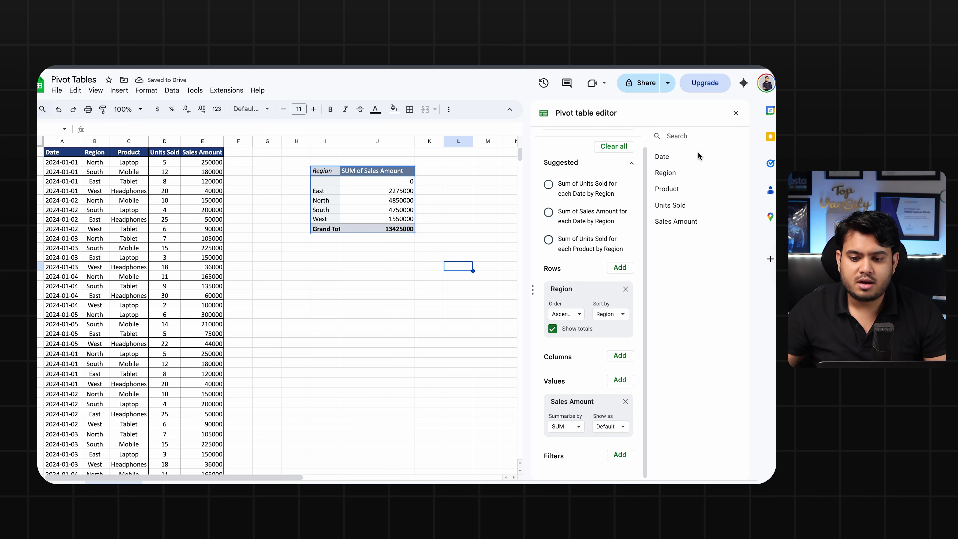
pyautogui.click(735, 114)
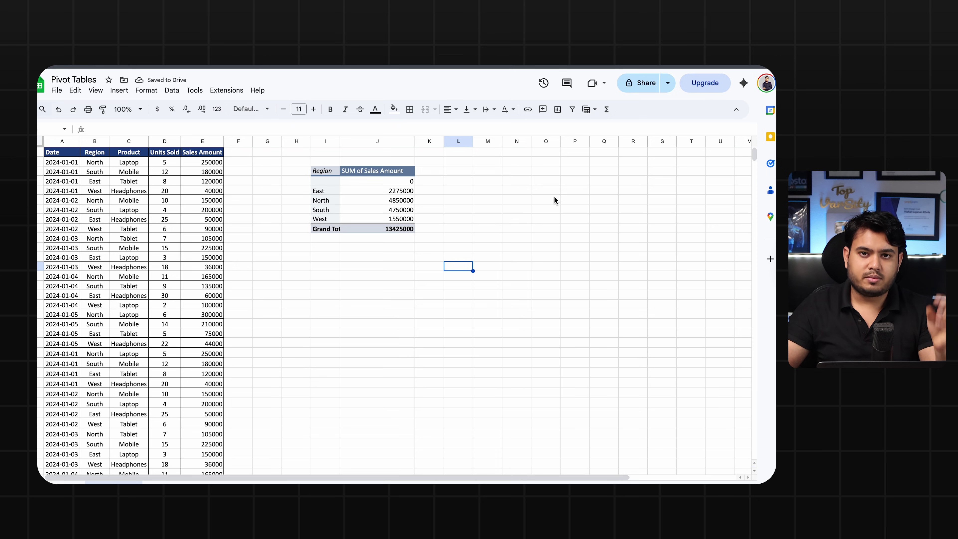